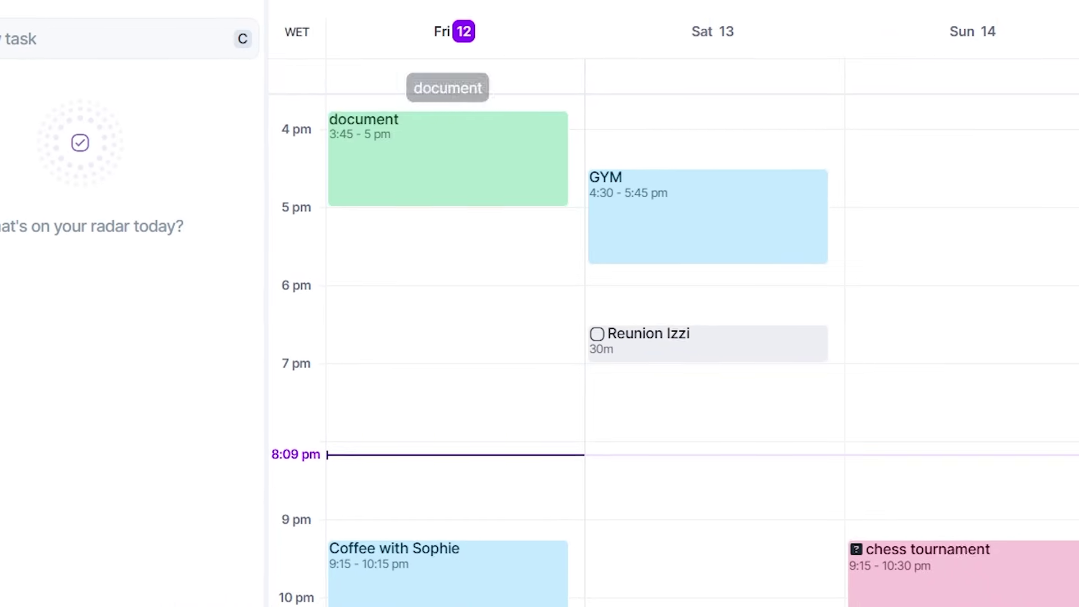
- View the details of the GYM event, Friday's coffee event and Monday's Matchday VS Sunderland task
{"action": "left_click", "coordinate": [728, 205]}
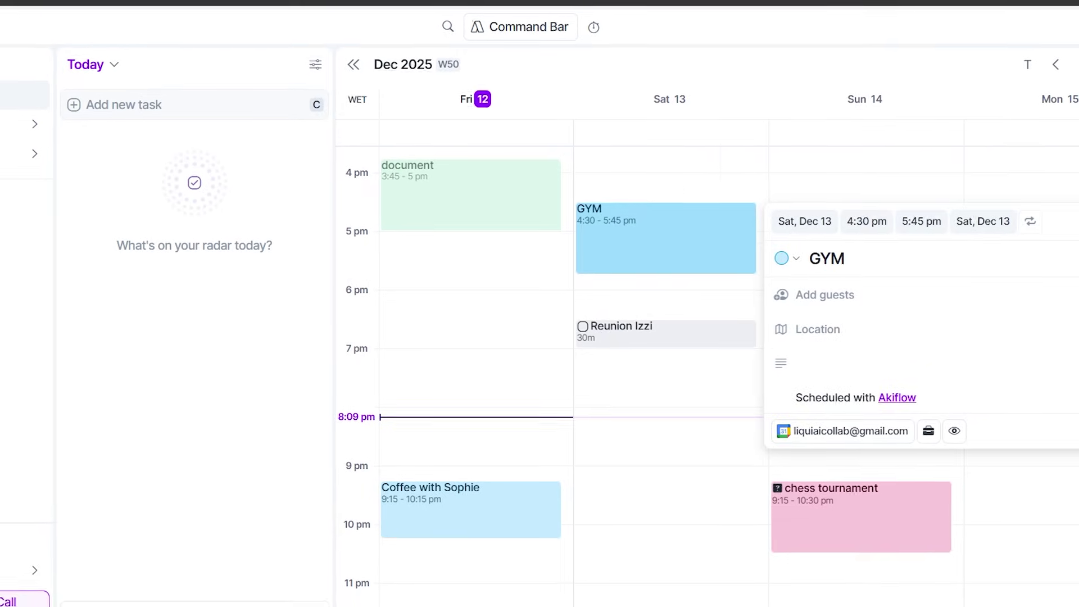
{"action": "left_click", "coordinate": [470, 512]}
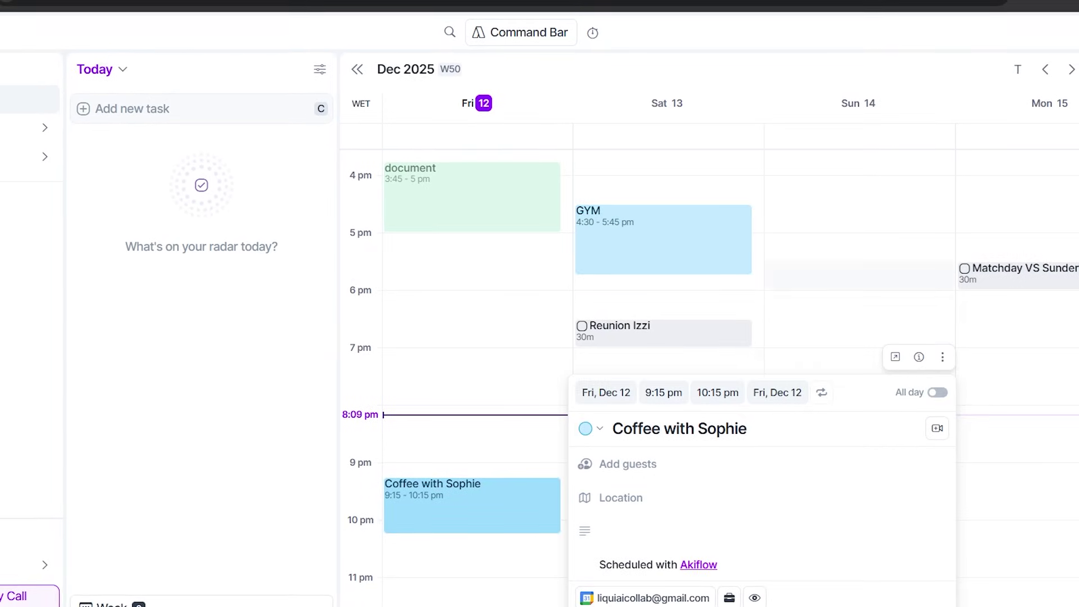
{"action": "left_click", "coordinate": [1018, 275]}
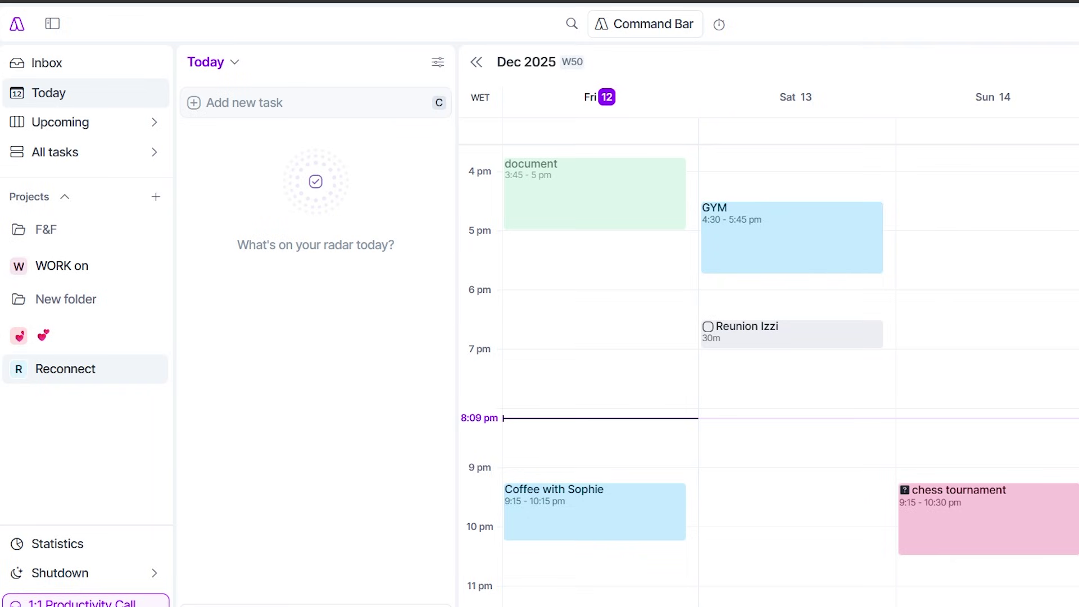
- Check the Upcoming overview and inspect the reunion and two Matchday tasks in the All tasks list
{"action": "left_click", "coordinate": [60, 122]}
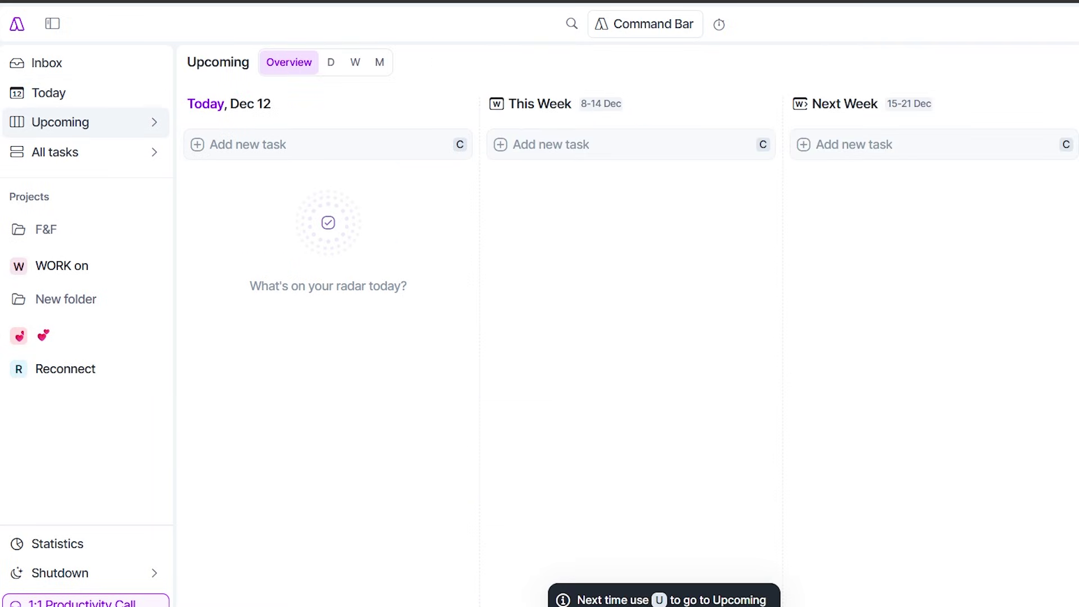
{"action": "left_click", "coordinate": [55, 152]}
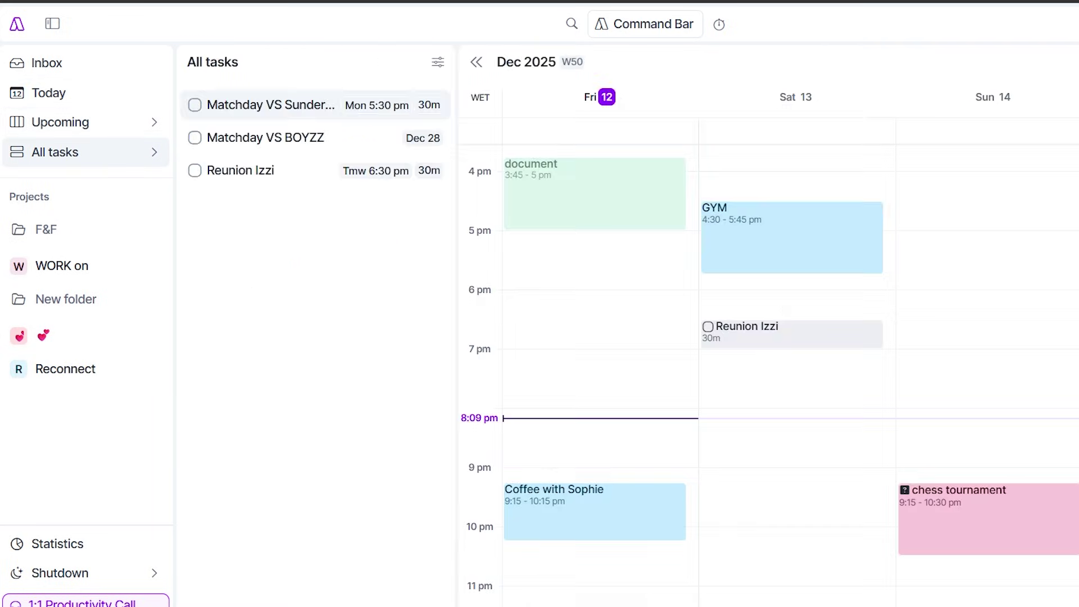
{"action": "left_click", "coordinate": [292, 170]}
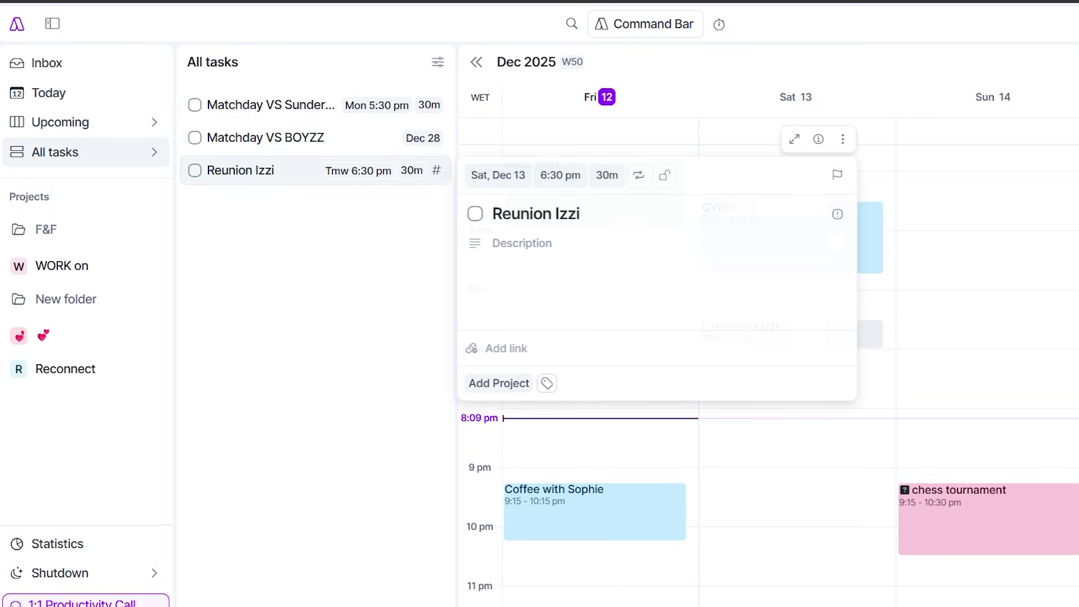
{"action": "left_click", "coordinate": [293, 137]}
{"action": "left_click", "coordinate": [292, 105]}
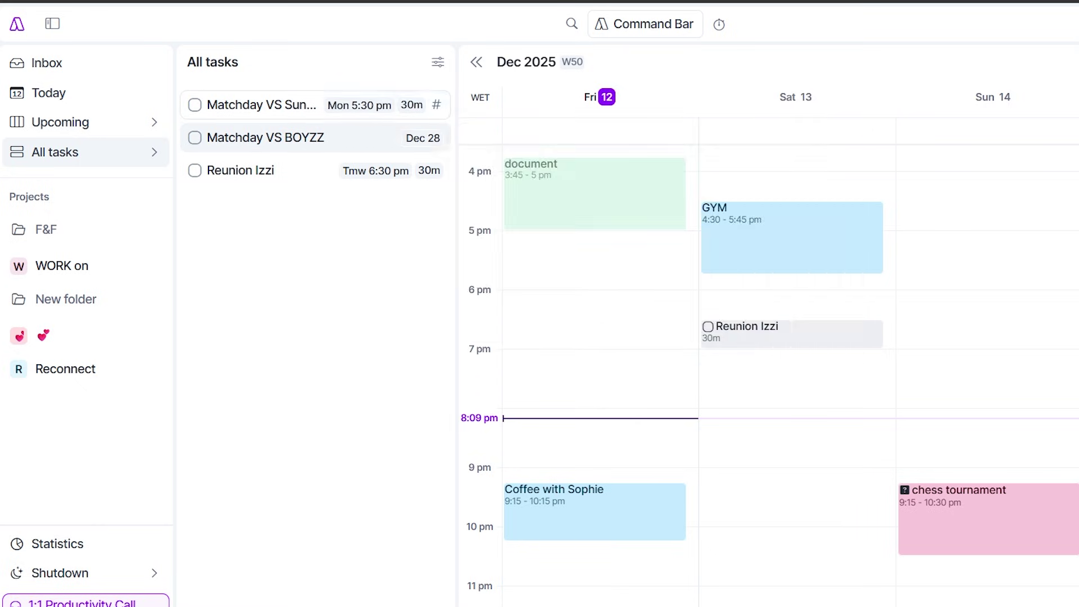
- Reschedule the reunion task on the calendar to Monday, December 15 at 8:30 pm
{"action": "left_click_drag", "start_coordinate": [292, 170], "coordinate": [995, 392]}
{"action": "left_click_drag", "start_coordinate": [871, 393], "coordinate": [1062, 453]}
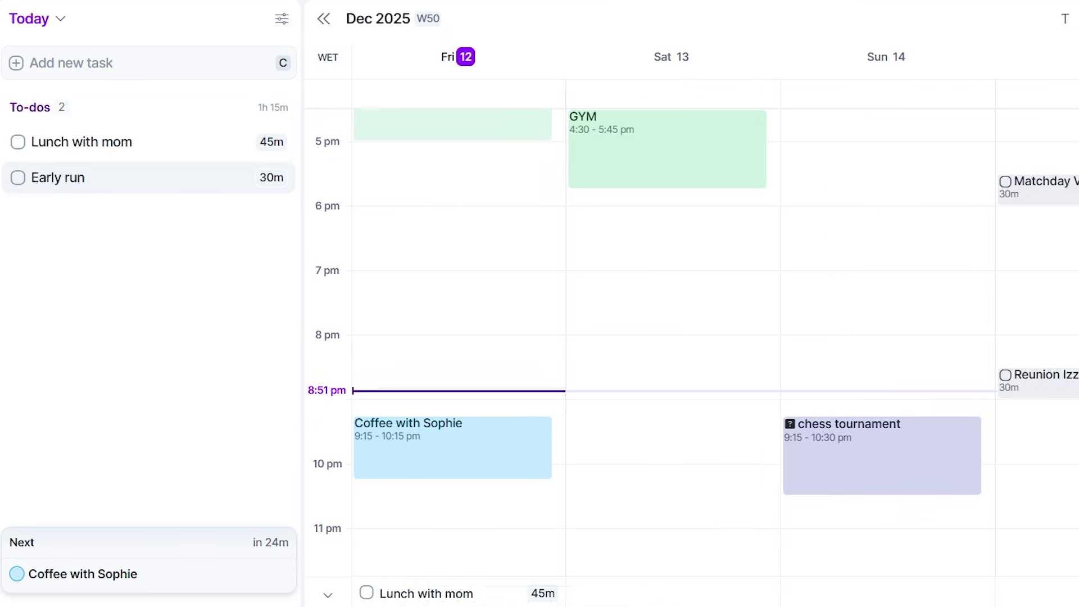
- Schedule the Lunch with mom to-do on Saturday, December 13 at 1 pm and Early run at 8:15 am that day
{"action": "scroll", "coordinate": [691, 343], "scroll_direction": "down", "scroll_amount": 1}
{"action": "scroll", "coordinate": [691, 343], "scroll_direction": "up", "scroll_amount": 3}
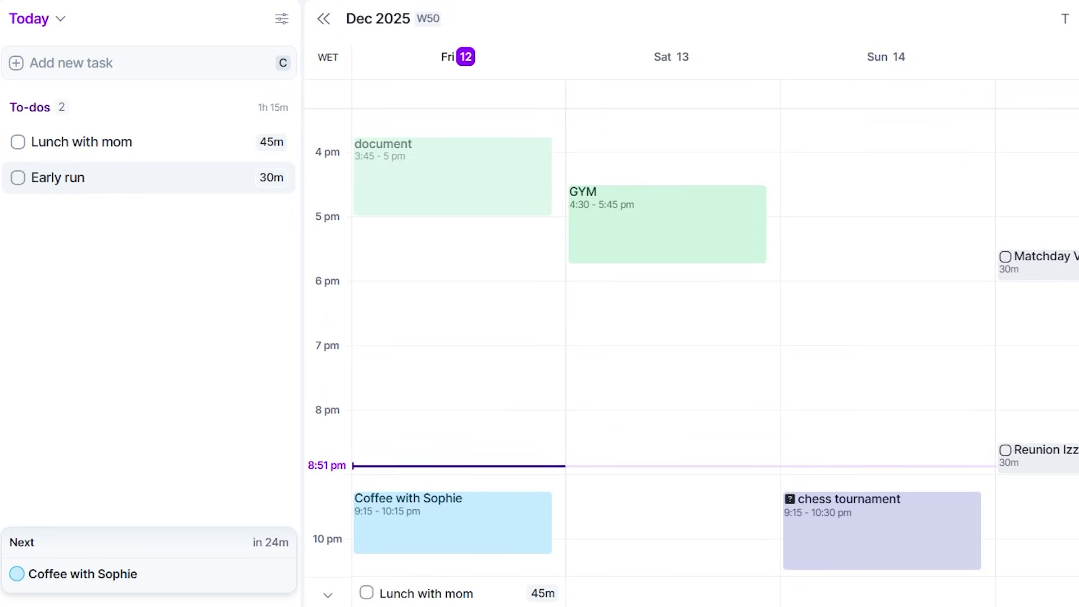
{"action": "scroll", "coordinate": [693, 357], "scroll_direction": "up", "scroll_amount": 3}
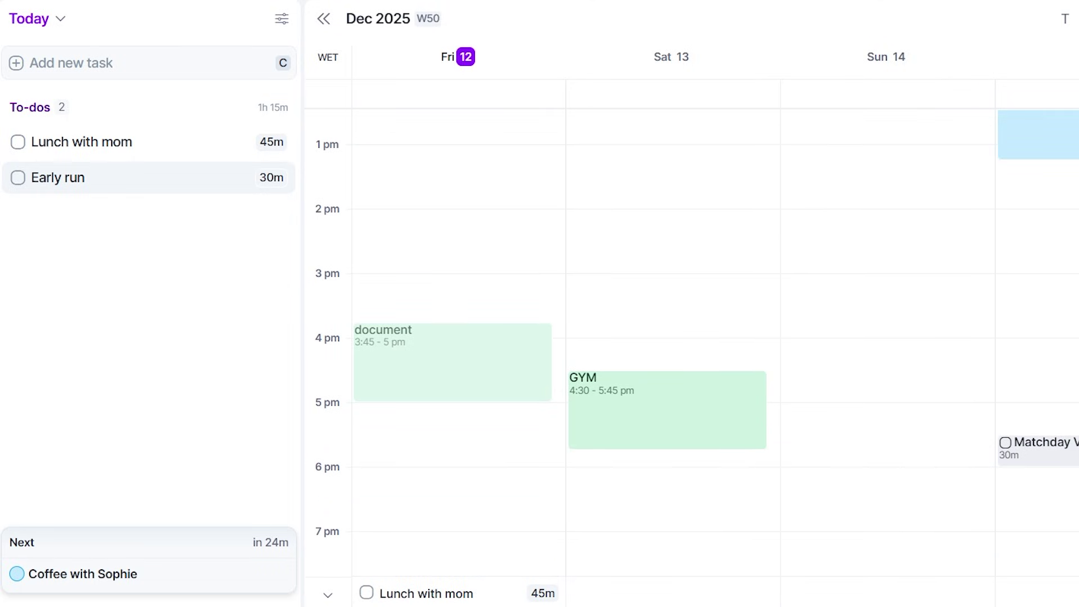
{"action": "left_click_drag", "start_coordinate": [82, 142], "coordinate": [579, 176]}
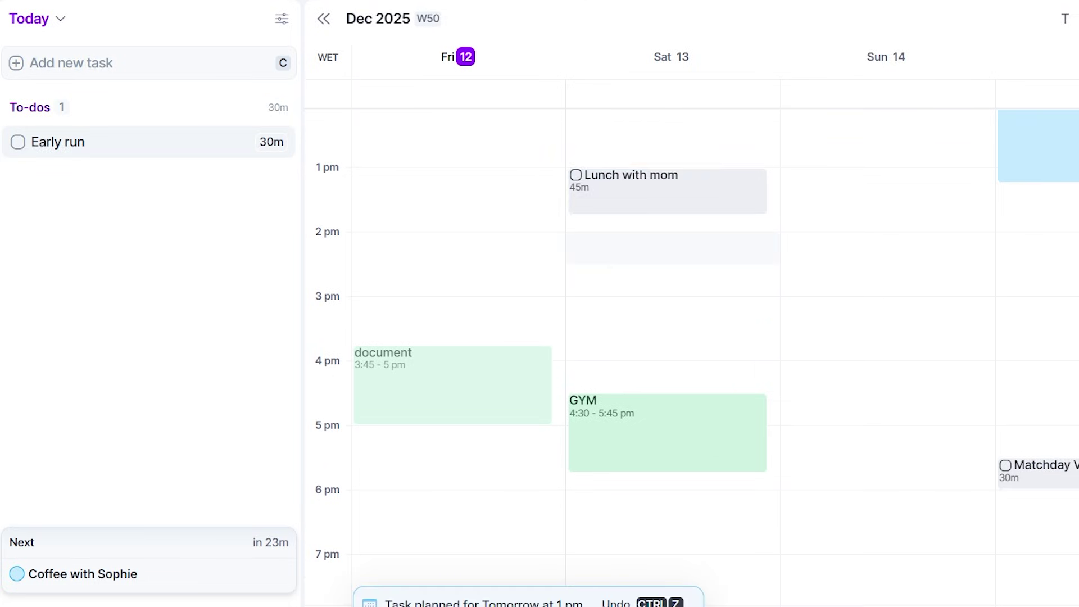
{"action": "scroll", "coordinate": [691, 337], "scroll_direction": "up", "scroll_amount": 5}
{"action": "left_click_drag", "start_coordinate": [81, 142], "coordinate": [579, 180]}
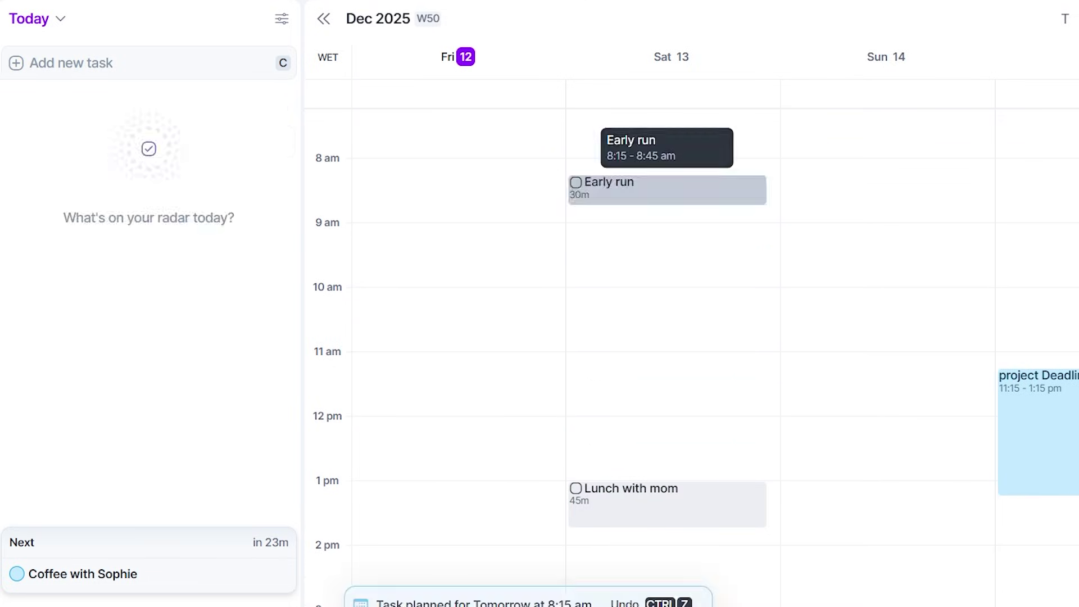
- Assign the Early run task to the WORK on project and set its duration to 20 minutes
{"action": "left_click", "coordinate": [708, 214]}
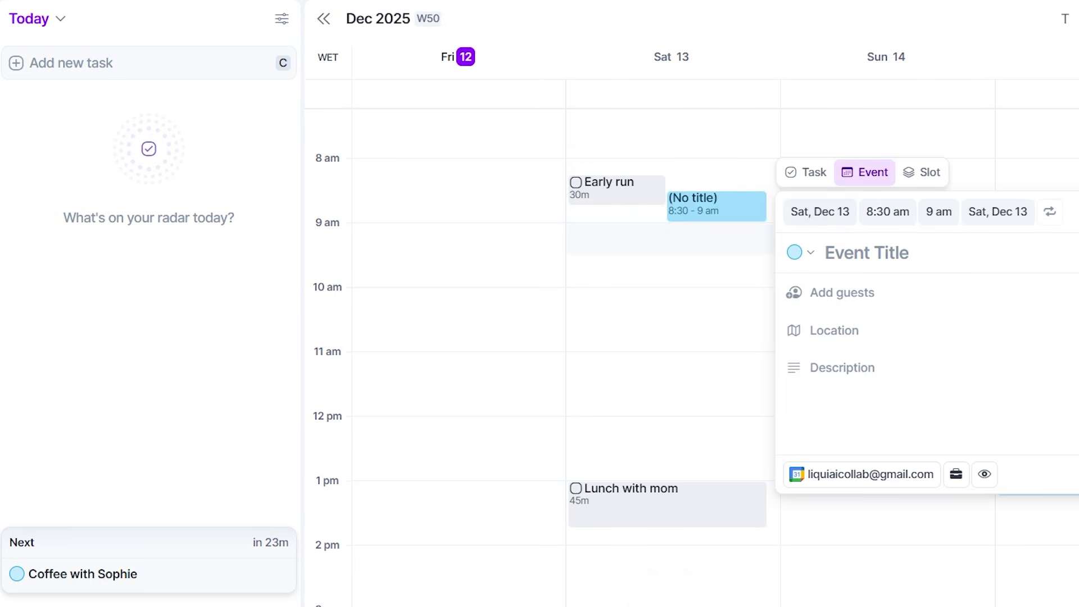
{"action": "left_click_drag", "start_coordinate": [617, 203], "coordinate": [617, 269]}
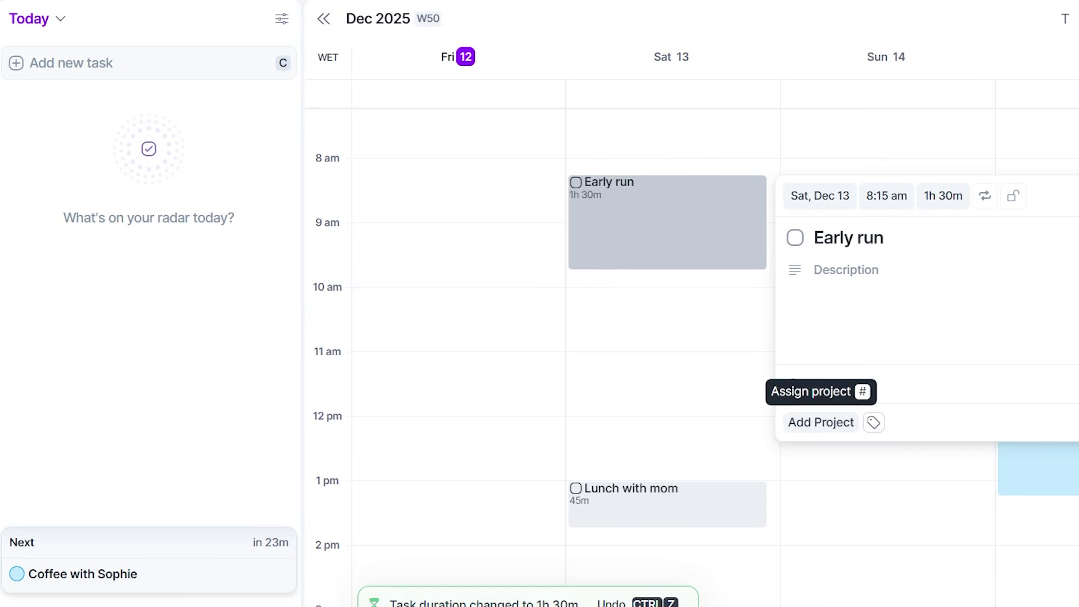
{"action": "left_click", "coordinate": [820, 422]}
{"action": "left_click", "coordinate": [843, 386]}
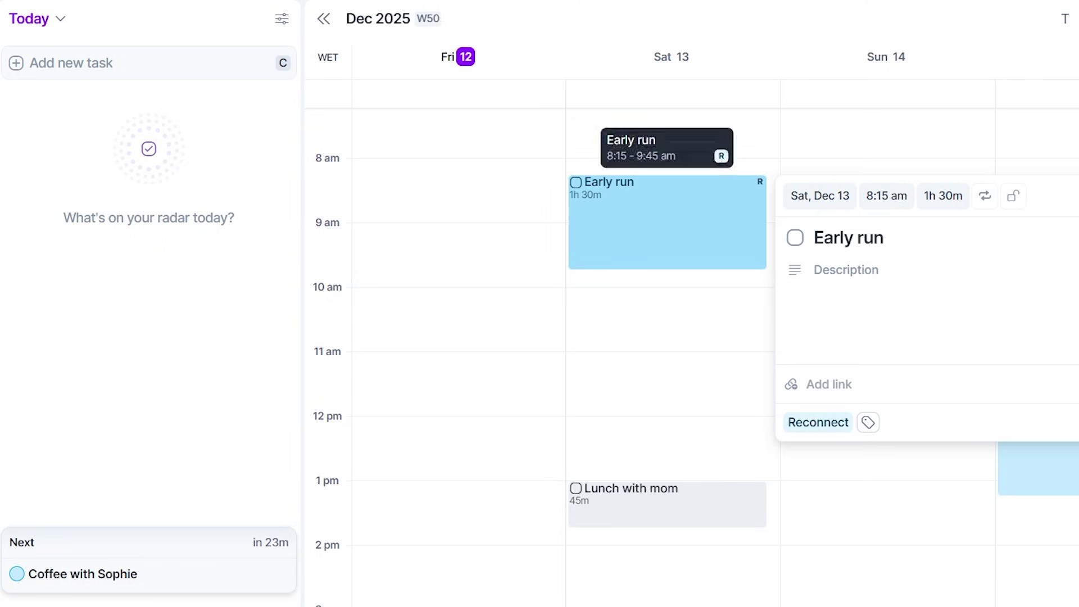
{"action": "left_click", "coordinate": [818, 422]}
{"action": "left_click", "coordinate": [848, 274]}
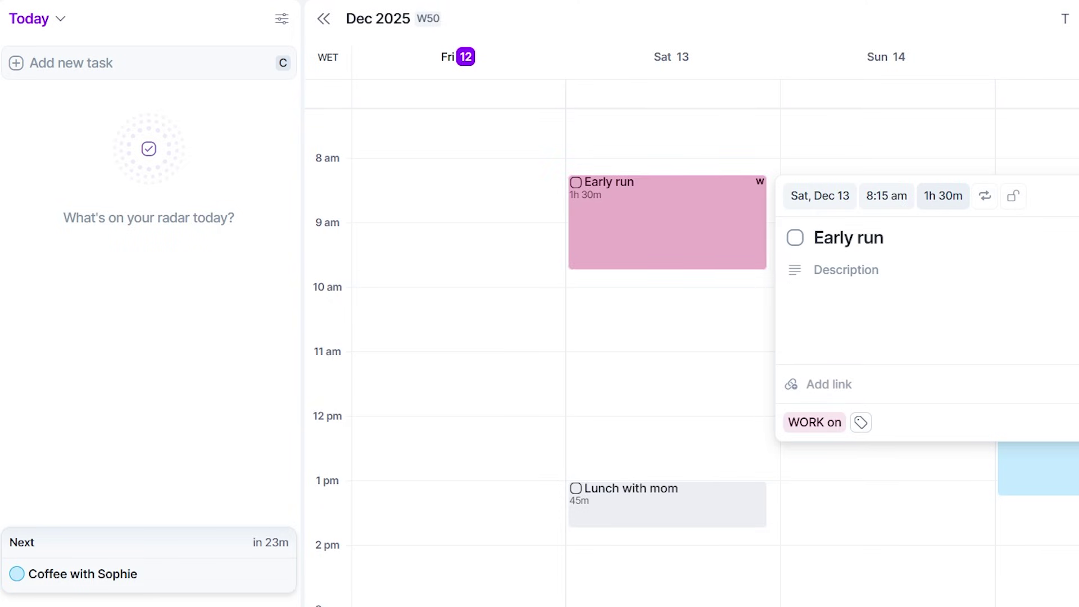
{"action": "left_click", "coordinate": [943, 195]}
{"action": "left_click", "coordinate": [959, 337]}
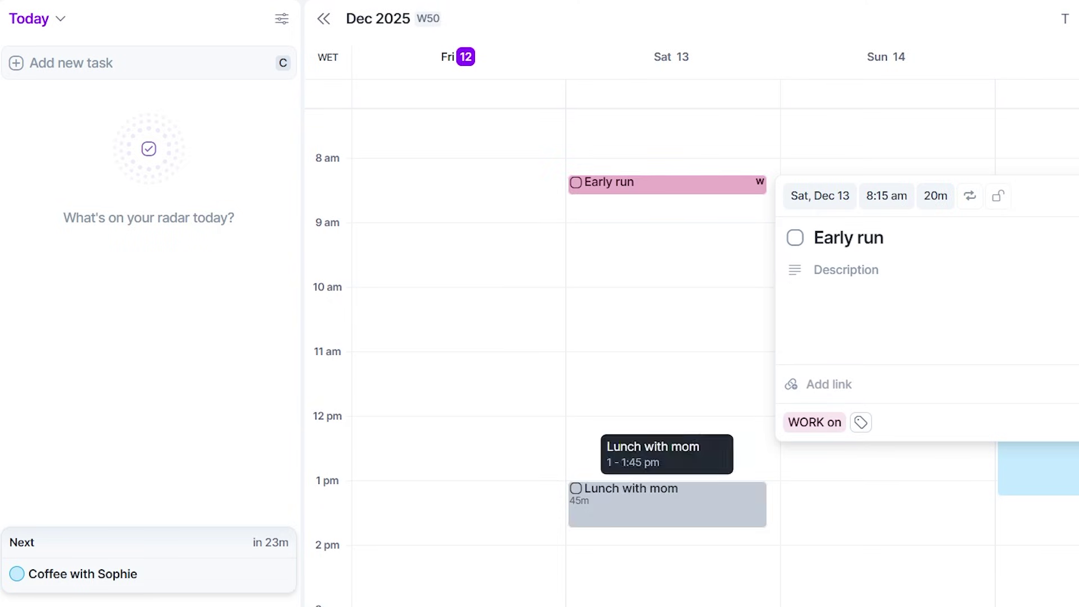
- Assign Lunch with mom to the 💕 project and set its duration to 45 minutes
{"action": "left_click_drag", "start_coordinate": [667, 526], "coordinate": [668, 558]}
{"action": "left_click", "coordinate": [667, 521]}
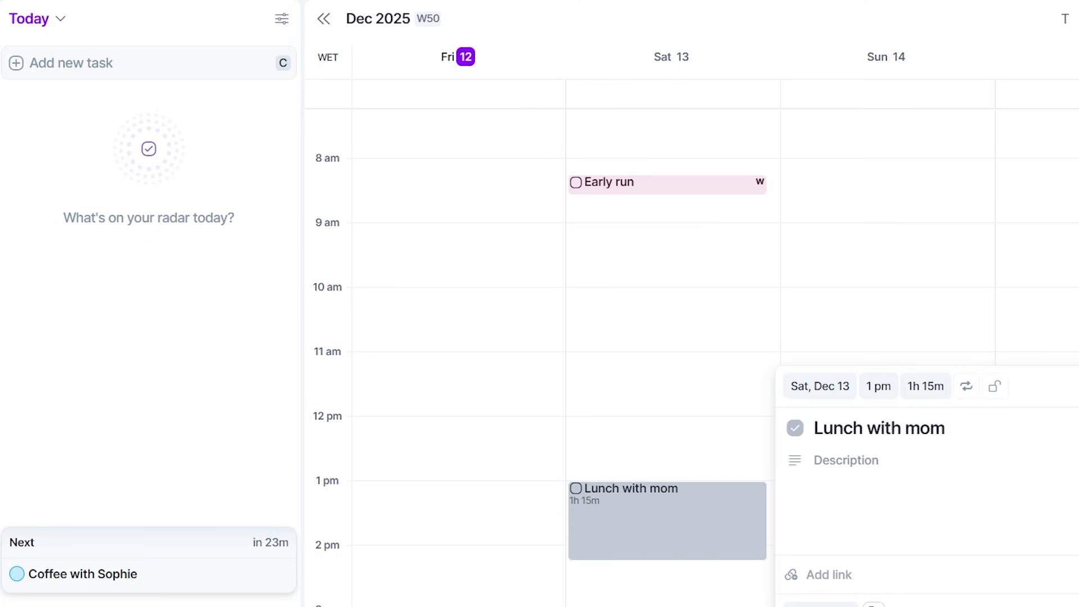
{"action": "left_click", "coordinate": [820, 604]}
{"action": "left_click", "coordinate": [829, 542]}
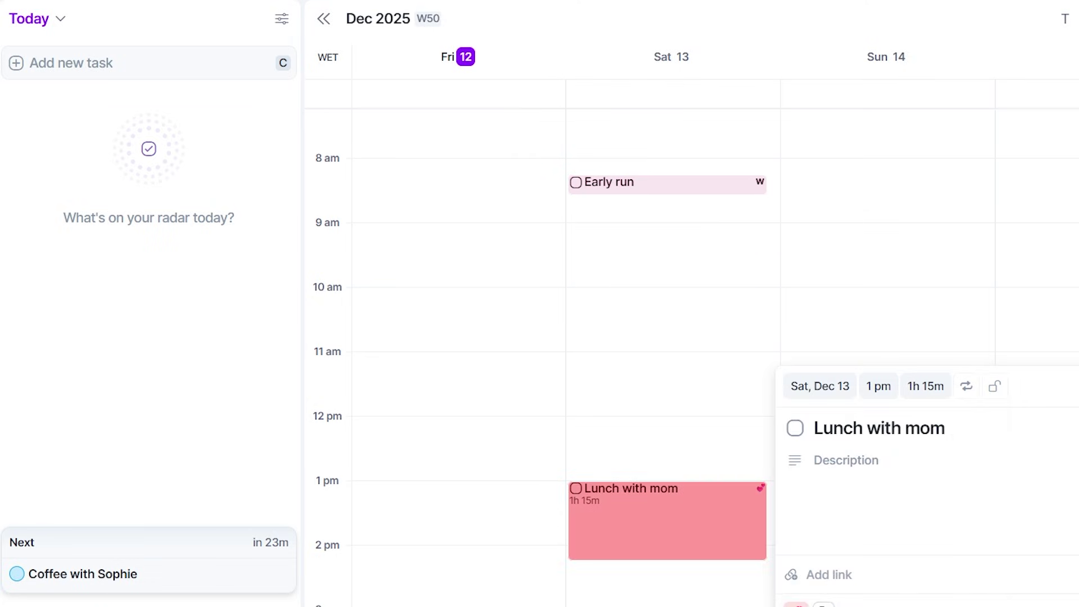
{"action": "left_click", "coordinate": [943, 316]}
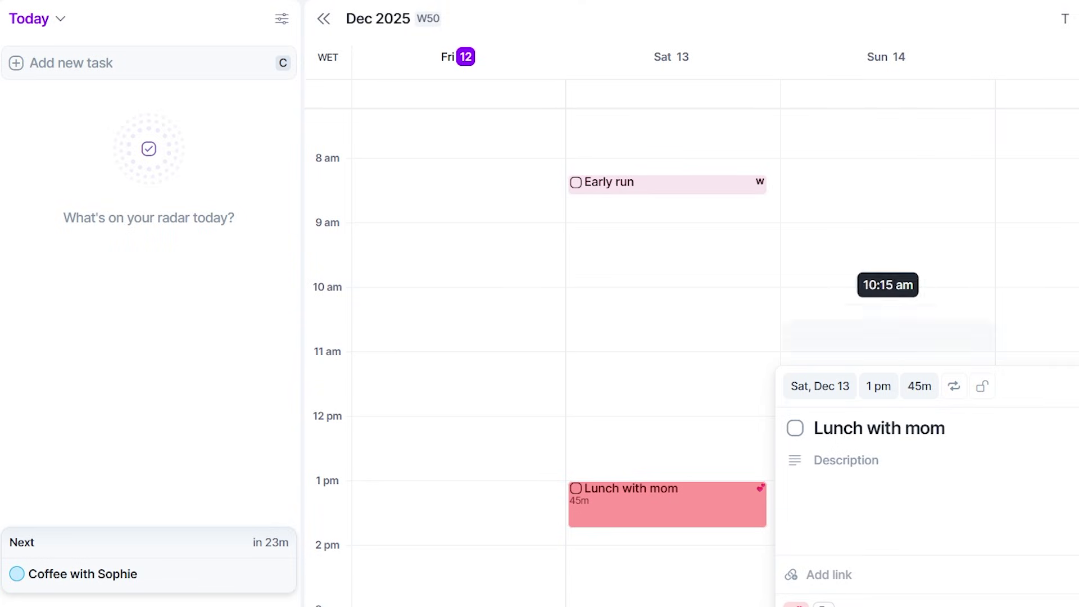
- Extend Saturday's Early run task to 1 hour
{"action": "left_click_drag", "start_coordinate": [667, 194], "coordinate": [667, 237]}
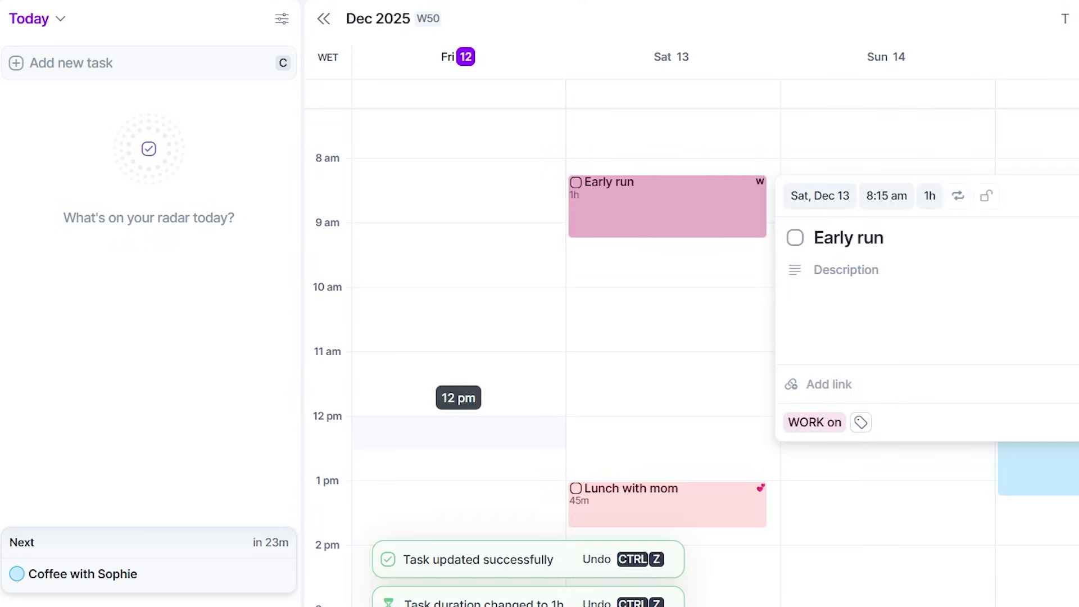
{"action": "left_click", "coordinate": [459, 431]}
- Change the color of Sunday's chess tournament event to orange-red
{"action": "scroll", "coordinate": [458, 431], "scroll_direction": "down", "scroll_amount": 5}
{"action": "scroll", "coordinate": [667, 298], "scroll_direction": "down", "scroll_amount": 5}
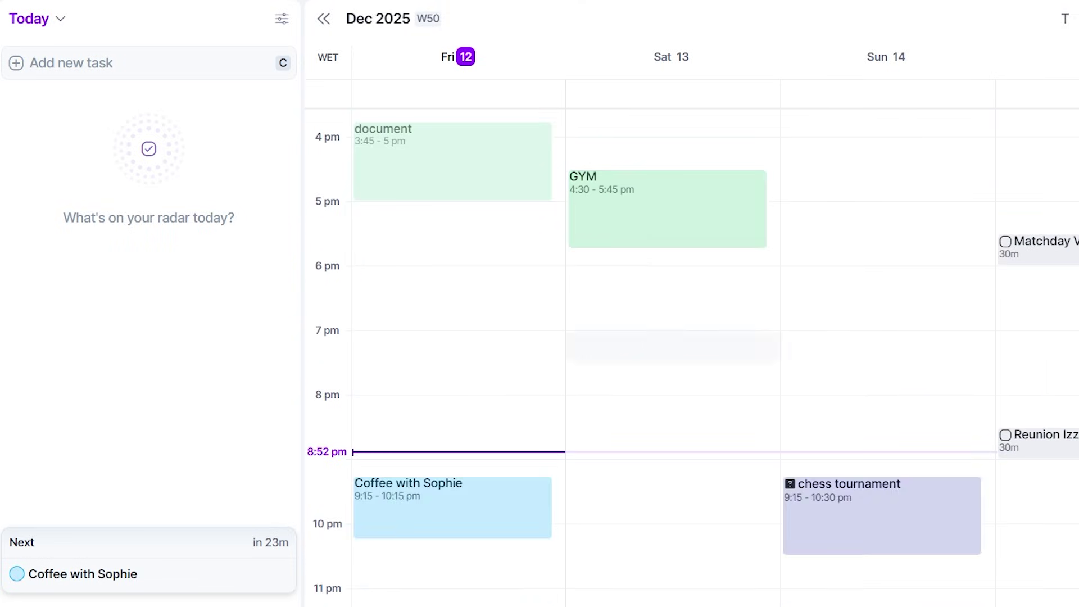
{"action": "left_click", "coordinate": [883, 495]}
{"action": "left_click", "coordinate": [362, 325]}
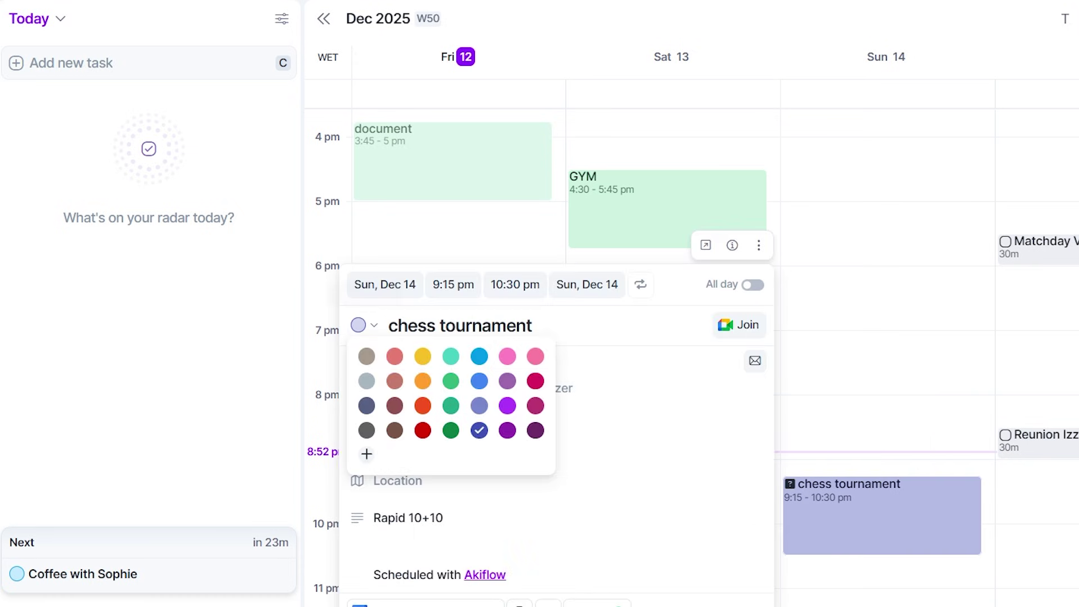
{"action": "left_click", "coordinate": [423, 406]}
{"action": "left_click", "coordinate": [809, 378]}
{"action": "left_click", "coordinate": [590, 359]}
- Change the color of Saturday's GYM event to dark gray
{"action": "left_click", "coordinate": [667, 219]}
{"action": "left_click", "coordinate": [798, 230]}
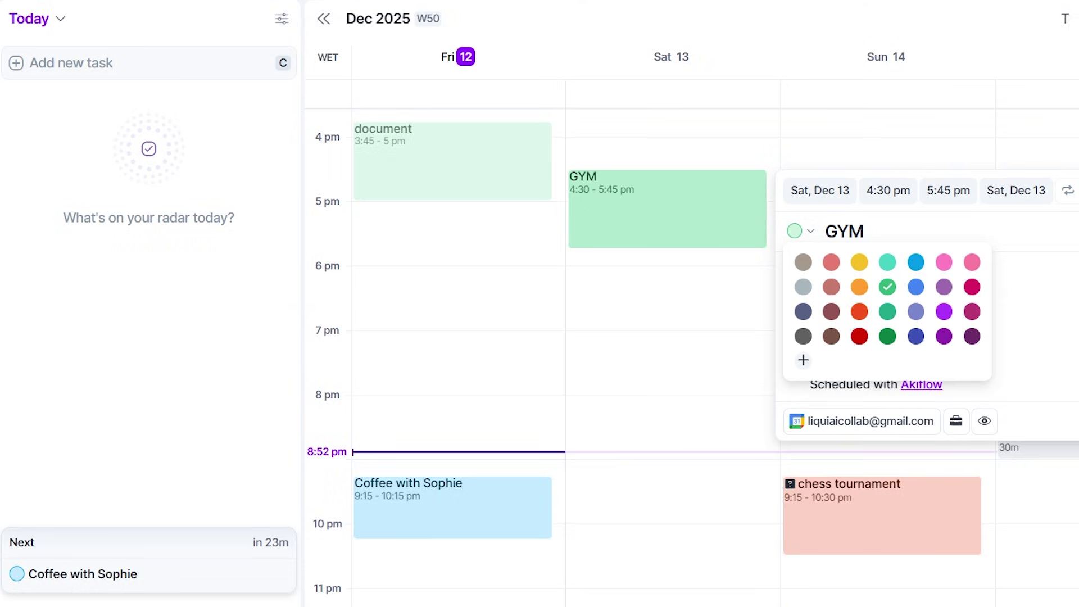
{"action": "left_click", "coordinate": [803, 336]}
{"action": "left_click", "coordinate": [713, 345]}
{"action": "scroll", "coordinate": [715, 354], "scroll_direction": "down", "scroll_amount": 1}
{"action": "scroll", "coordinate": [715, 354], "scroll_direction": "left", "scroll_amount": 4}
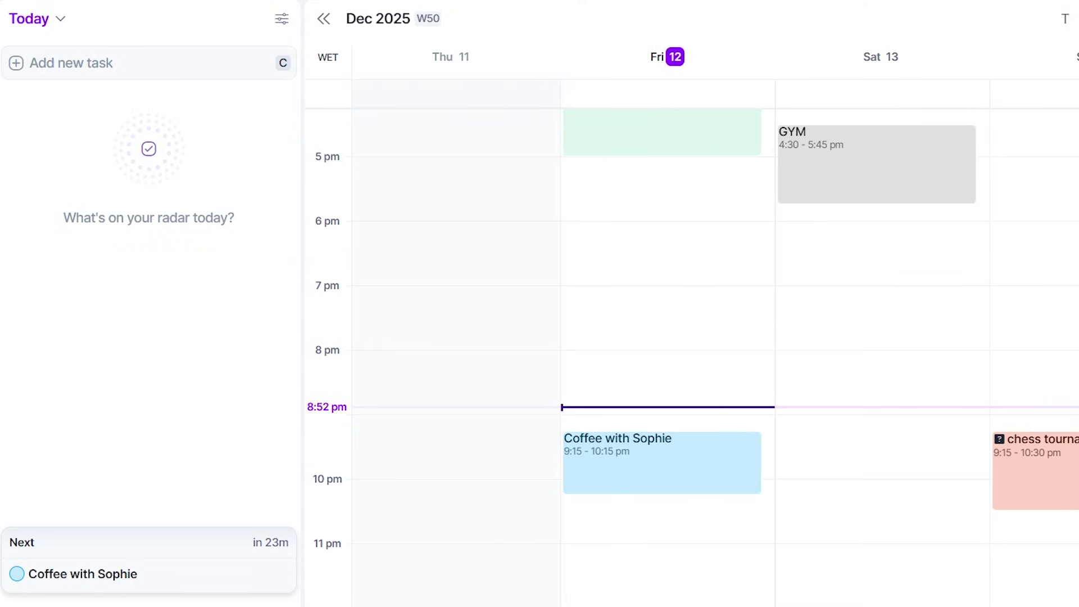
{"action": "scroll", "coordinate": [715, 354], "scroll_direction": "right", "scroll_amount": 4}
{"action": "scroll", "coordinate": [715, 354], "scroll_direction": "up", "scroll_amount": 2}
{"action": "scroll", "coordinate": [860, 534], "scroll_direction": "left", "scroll_amount": 1}
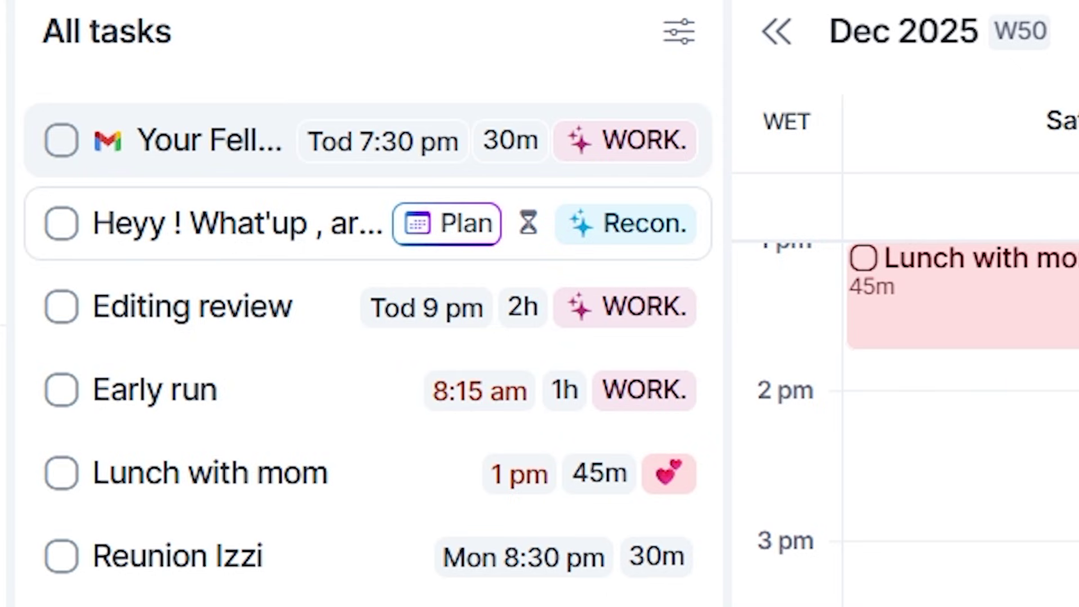
- Schedule the "Heyy ! What'up" task on Sunday, December 14 at 3:45 pm and extend it to 2h 15m
{"action": "left_click_drag", "start_coordinate": [201, 214], "coordinate": [826, 393]}
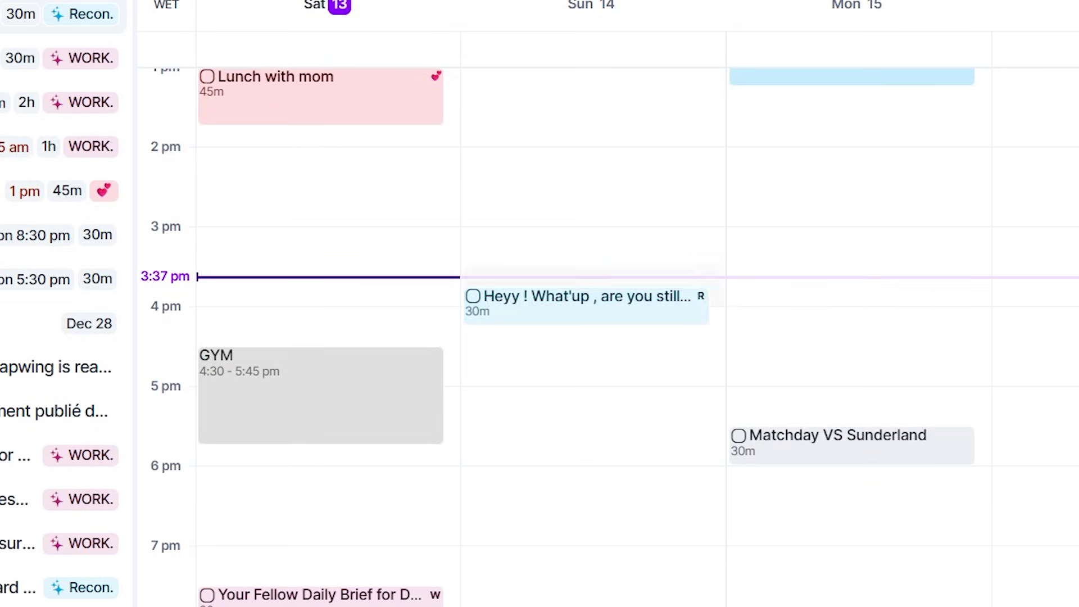
{"action": "left_click_drag", "start_coordinate": [587, 323], "coordinate": [587, 403]}
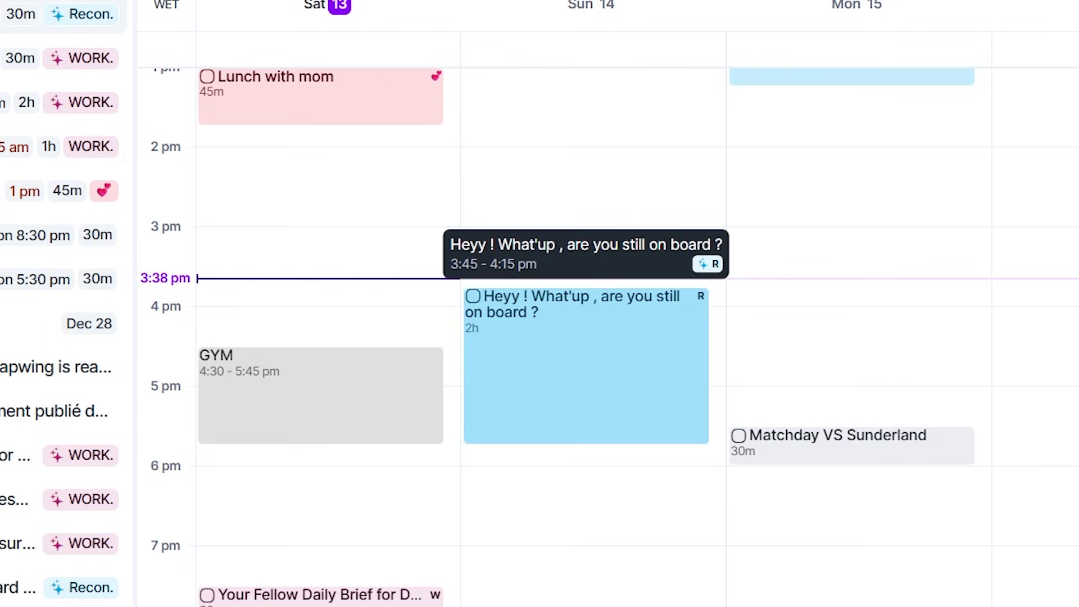
{"action": "left_click_drag", "start_coordinate": [586, 443], "coordinate": [587, 464]}
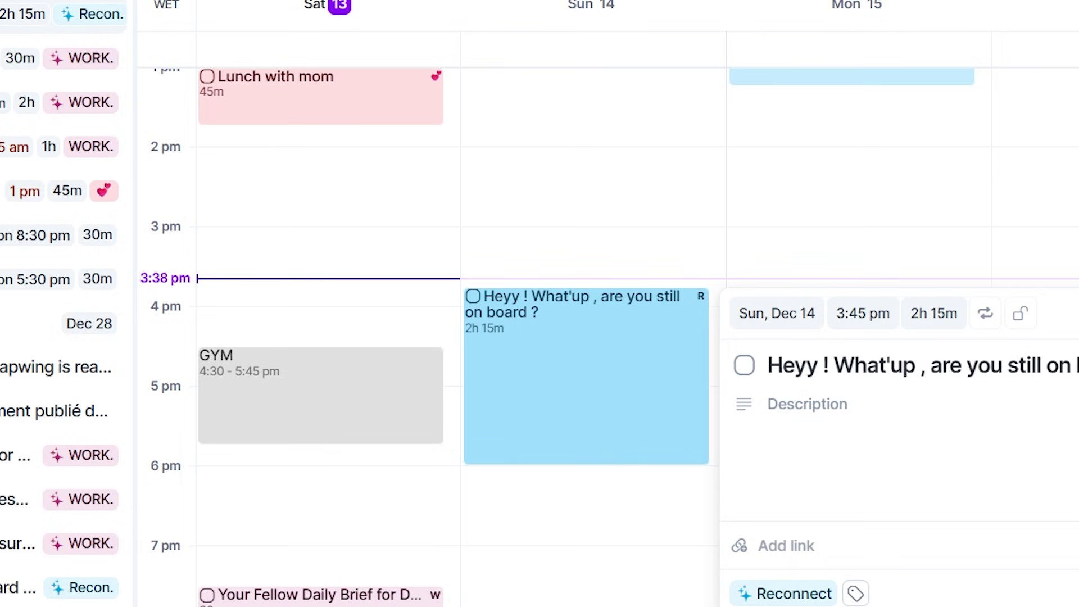
{"action": "left_click", "coordinate": [590, 524]}
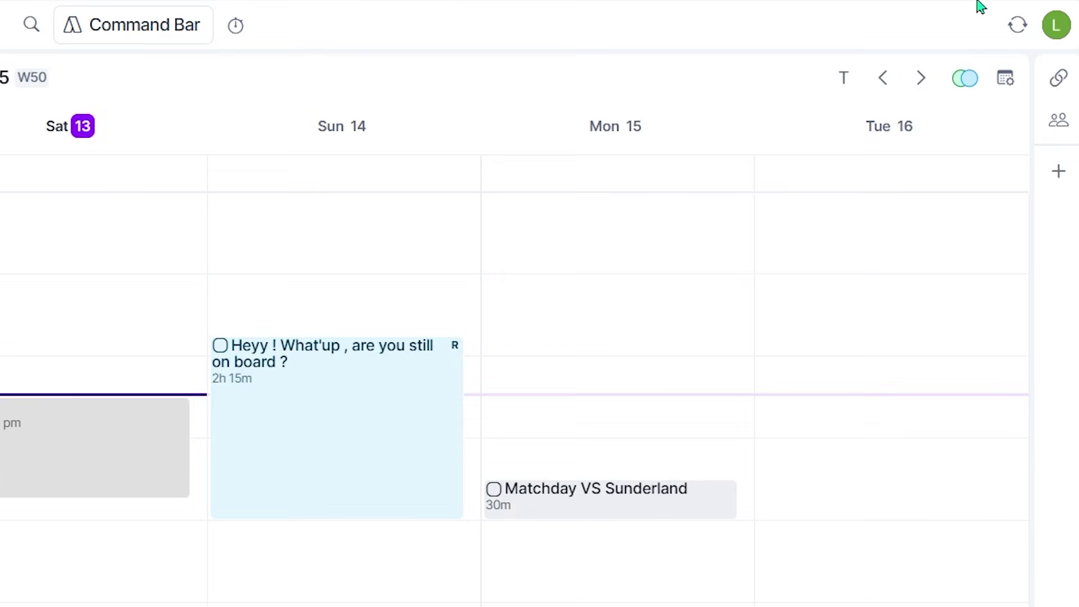
- Open the AI Center settings and switch the Aki assistant off and back on
{"action": "left_click", "coordinate": [1058, 26]}
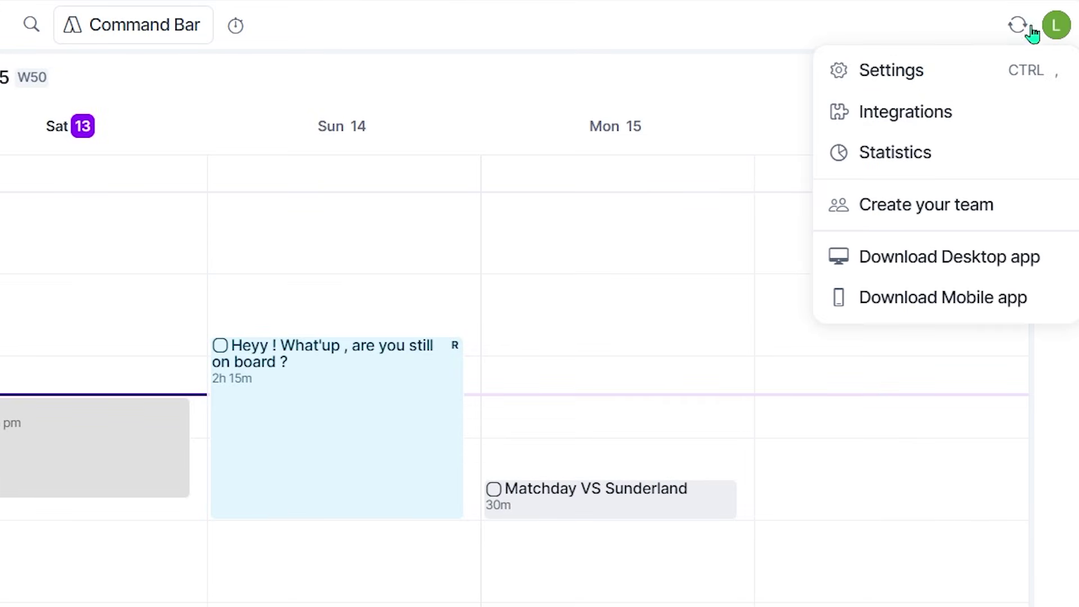
{"action": "left_click", "coordinate": [911, 73]}
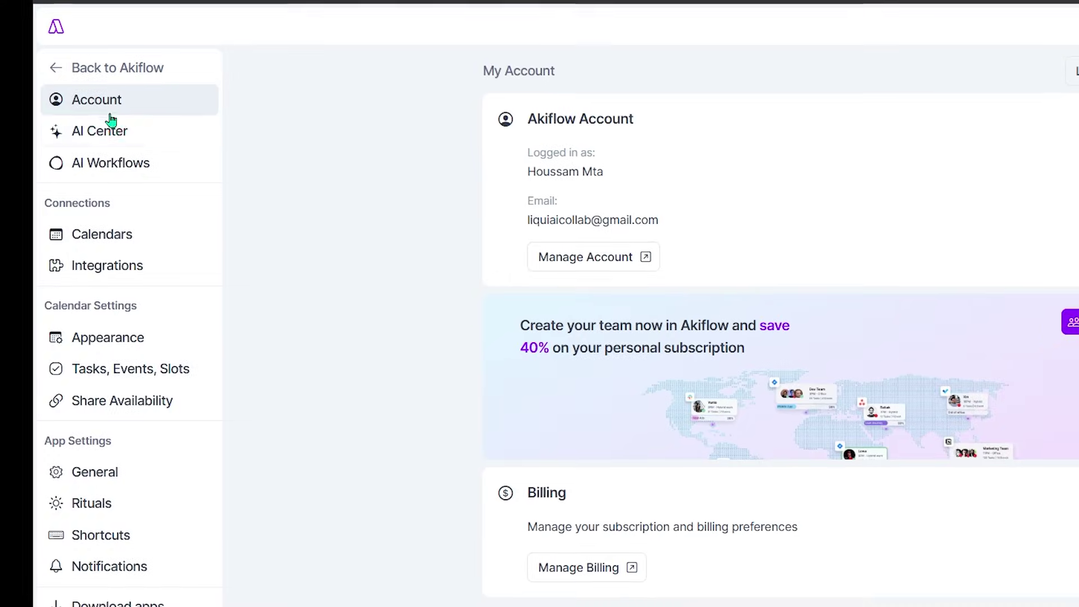
{"action": "left_click", "coordinate": [96, 139]}
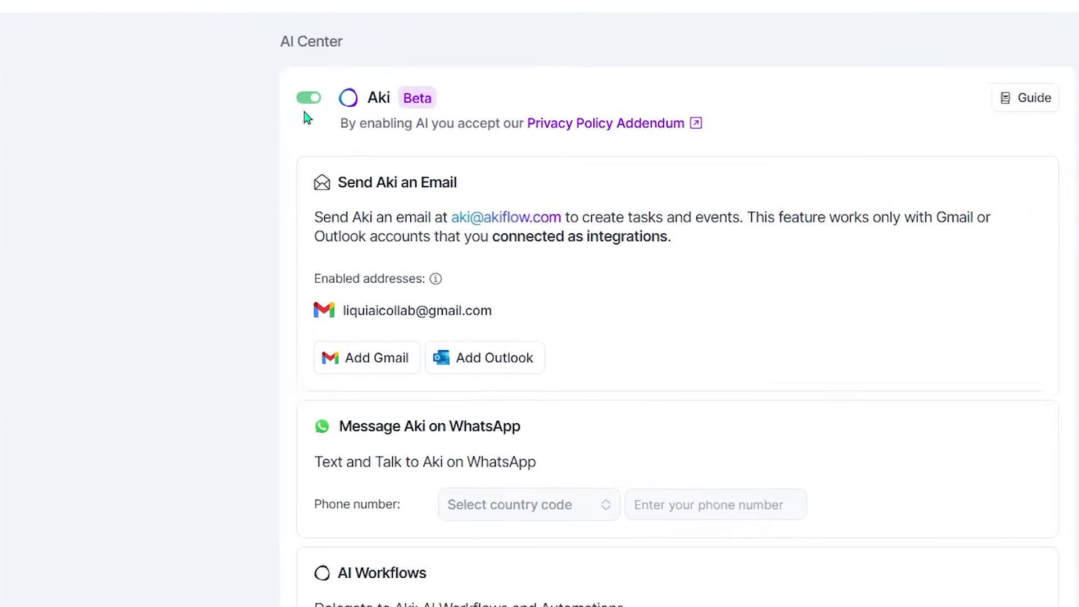
{"action": "left_click", "coordinate": [181, 88]}
{"action": "left_click", "coordinate": [185, 90]}
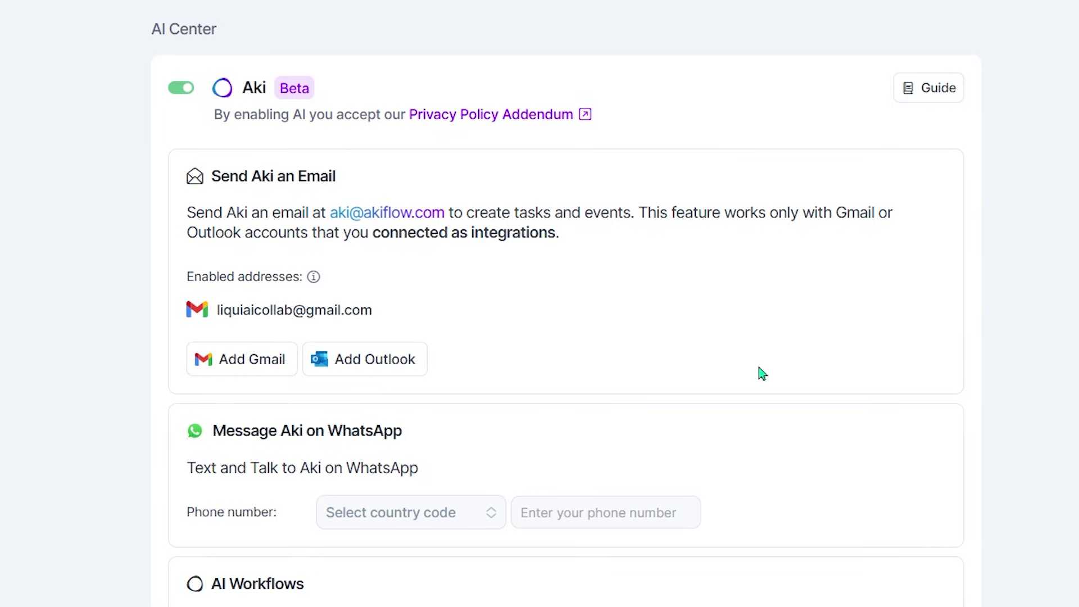
{"action": "scroll", "coordinate": [762, 373], "scroll_direction": "down", "scroll_amount": 5}
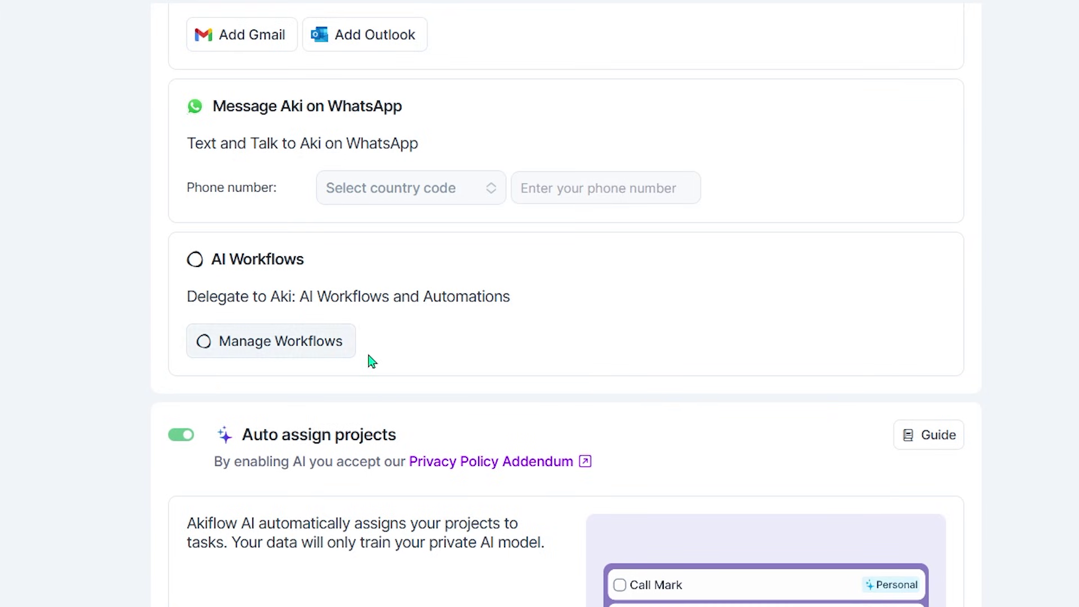
- Read the description of automatic project assignment in the AI Center settings
{"action": "scroll", "coordinate": [333, 350], "scroll_direction": "down", "scroll_amount": 1}
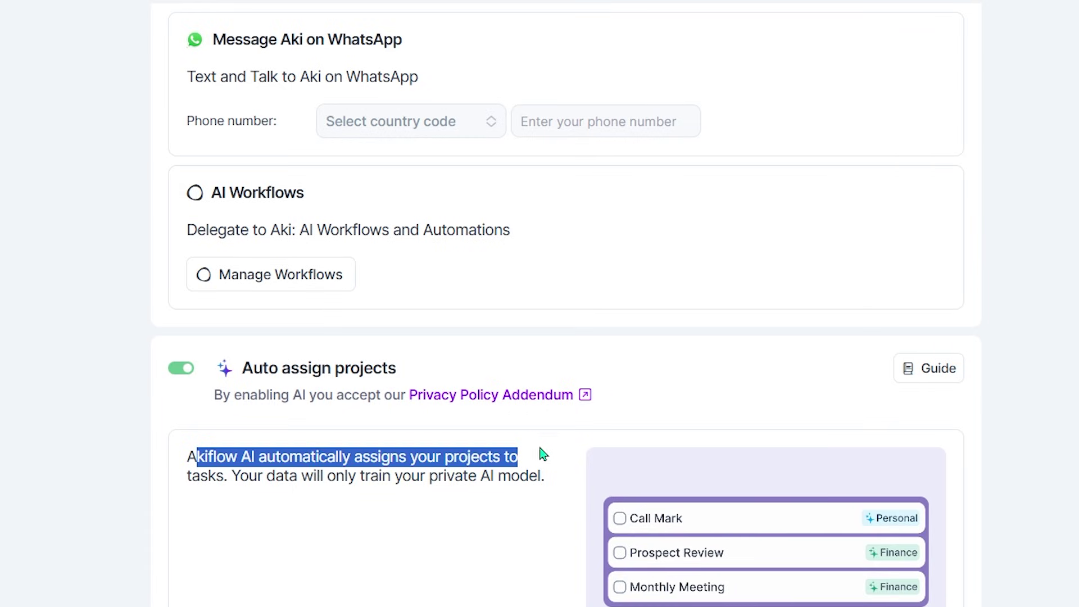
{"action": "left_click_drag", "start_coordinate": [555, 468], "coordinate": [560, 481]}
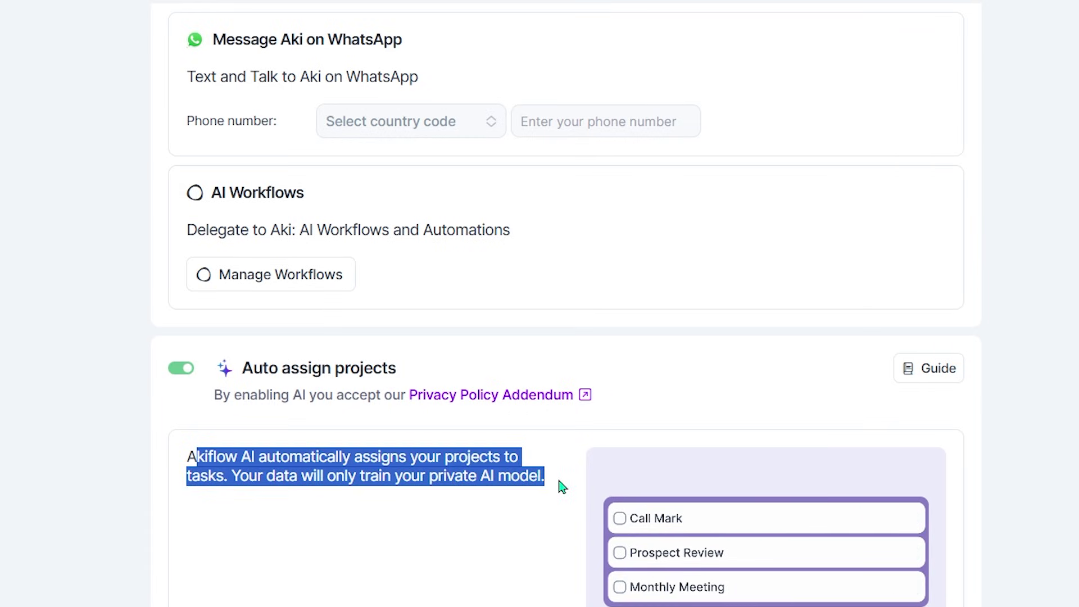
{"action": "left_click", "coordinate": [522, 569]}
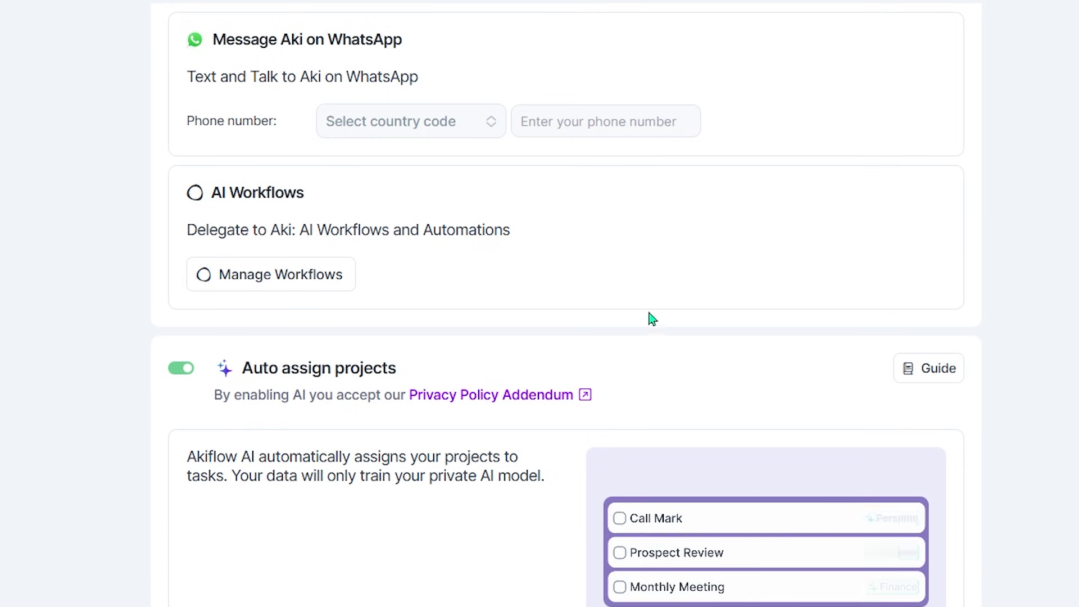
{"action": "scroll", "coordinate": [657, 348], "scroll_direction": "up", "scroll_amount": 6}
{"action": "scroll", "coordinate": [662, 378], "scroll_direction": "down", "scroll_amount": 6}
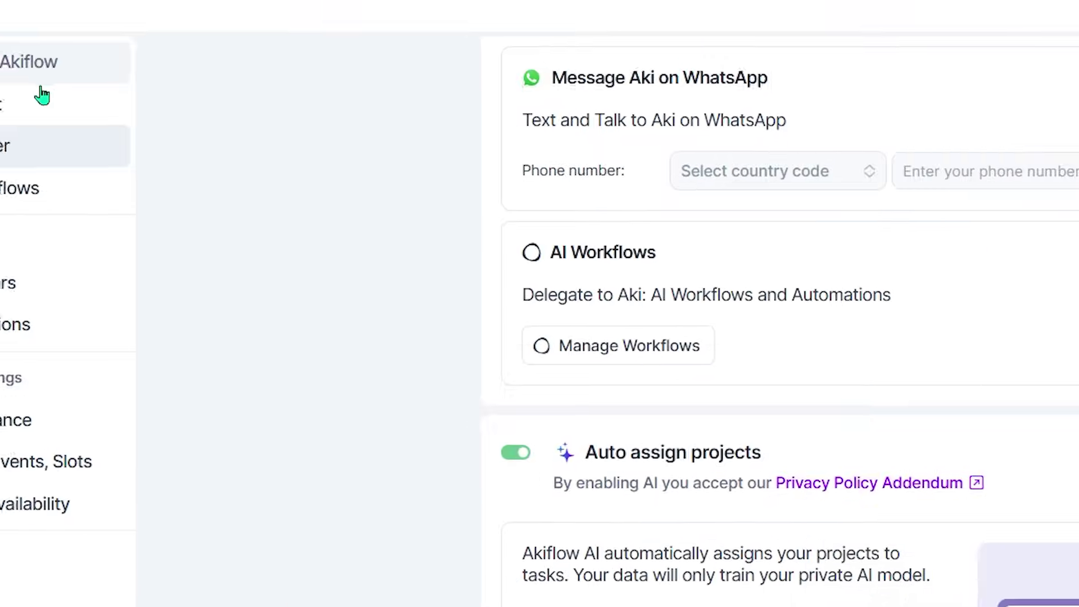
- Add the Daily Weather workflow from the AI workflow templates and save it as active, running every day at 8 am
{"action": "left_click", "coordinate": [11, 188]}
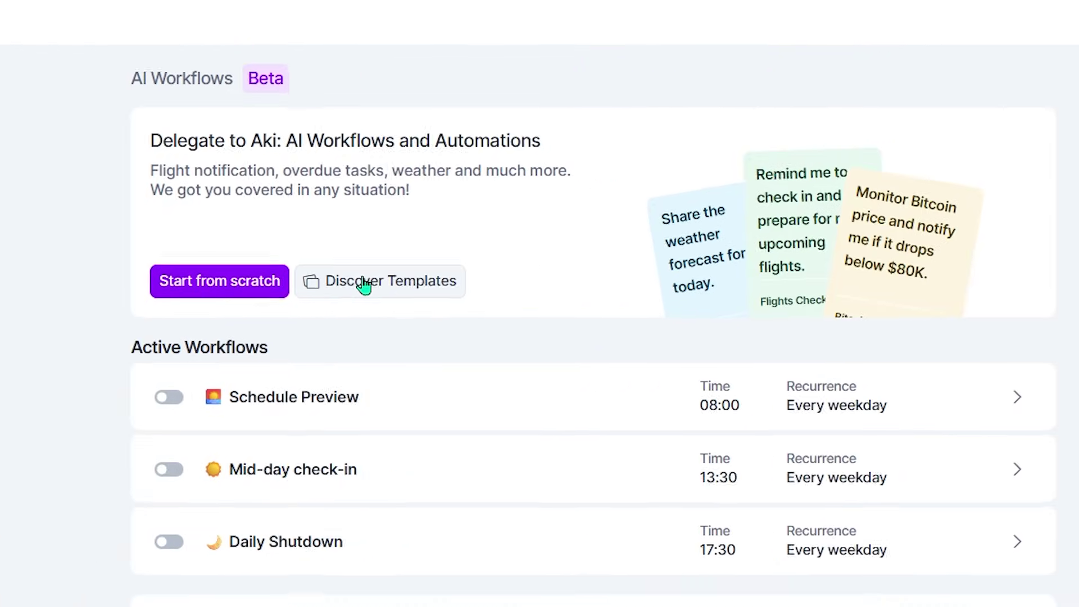
{"action": "left_click", "coordinate": [364, 284]}
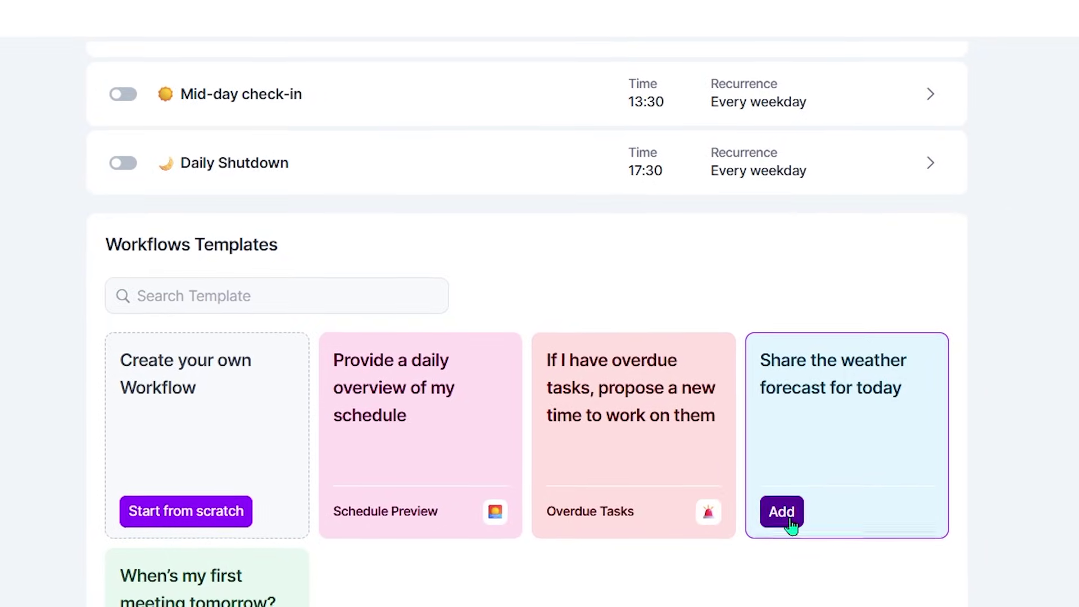
{"action": "left_click", "coordinate": [782, 512]}
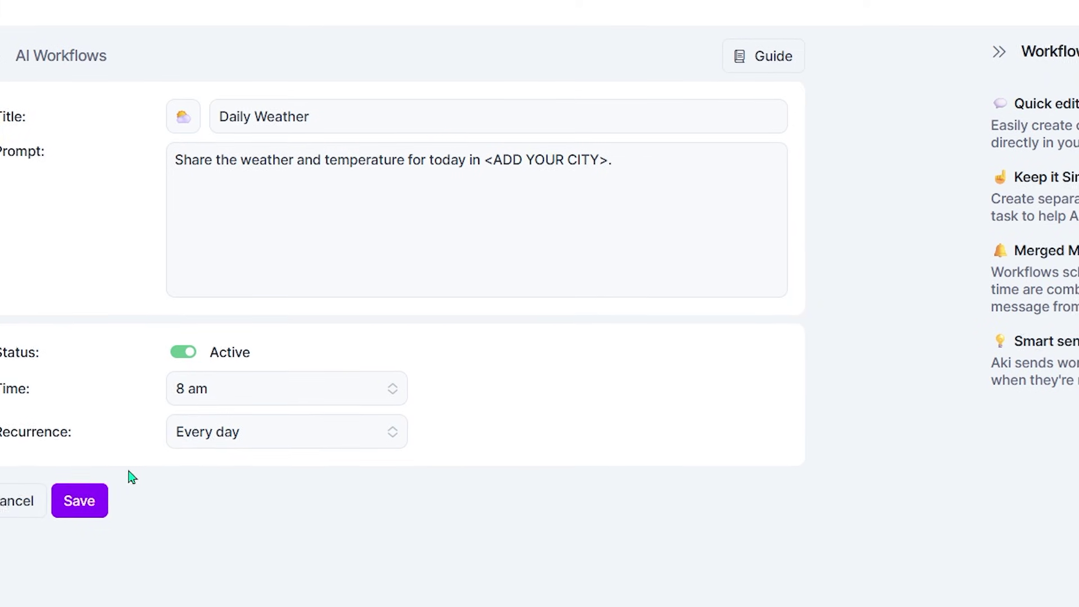
{"action": "left_click", "coordinate": [84, 500]}
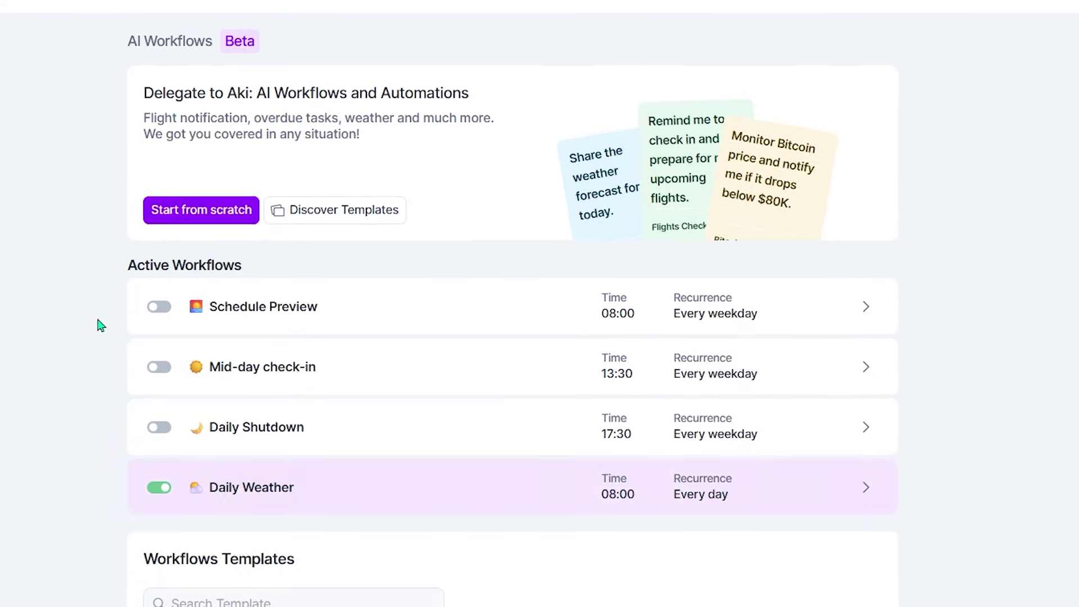
- Enable the Schedule Preview workflow, set its time to 6:30 am, and save it
{"action": "scroll", "coordinate": [101, 319], "scroll_direction": "down", "scroll_amount": 5}
{"action": "scroll", "coordinate": [113, 308], "scroll_direction": "up", "scroll_amount": 5}
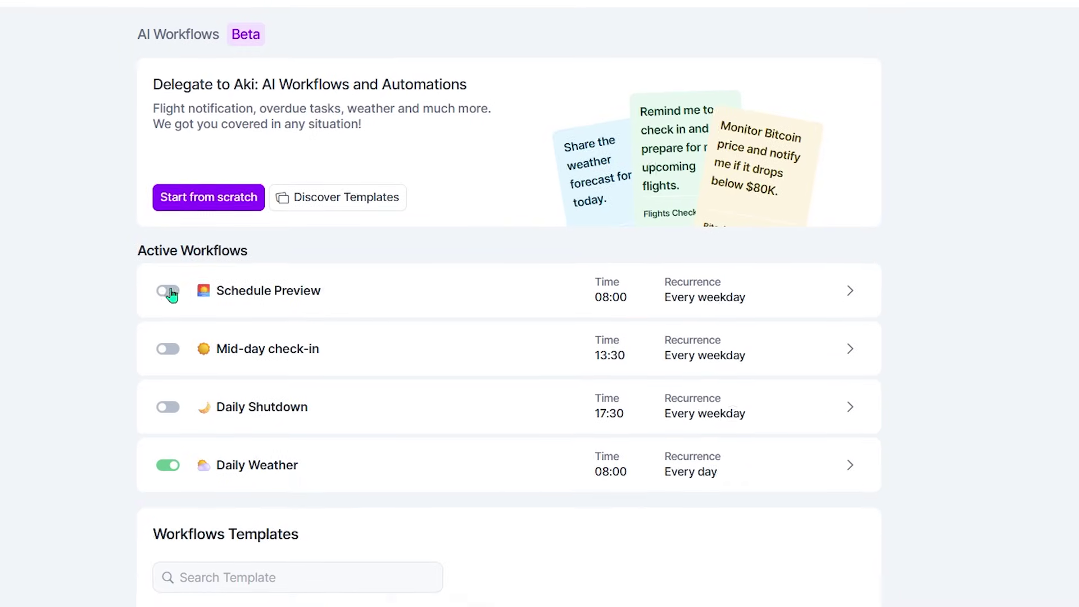
{"action": "left_click", "coordinate": [168, 291]}
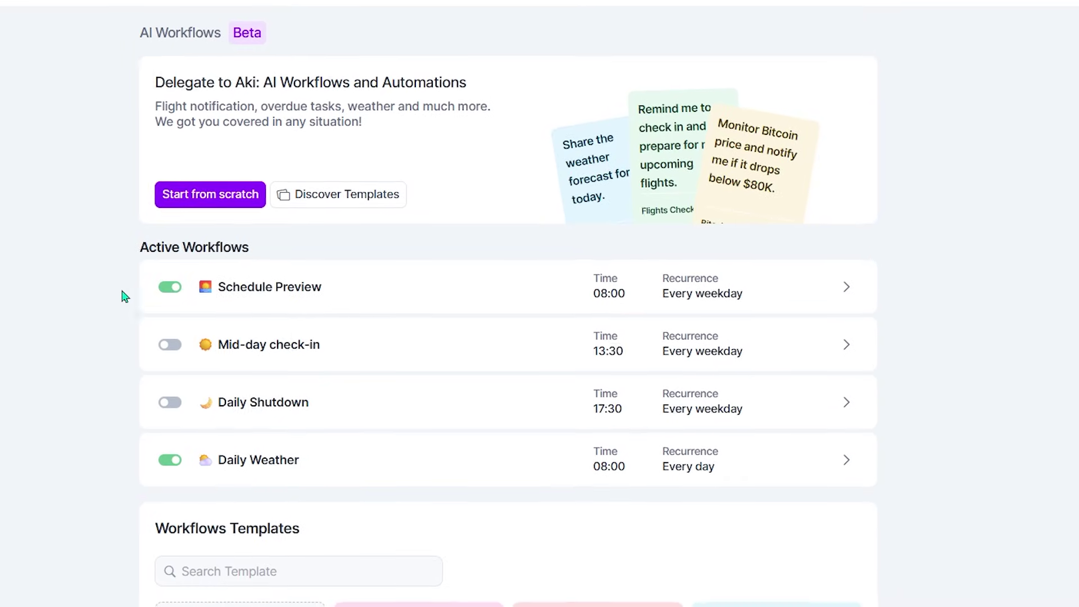
{"action": "left_click", "coordinate": [632, 273]}
{"action": "left_click", "coordinate": [281, 303]}
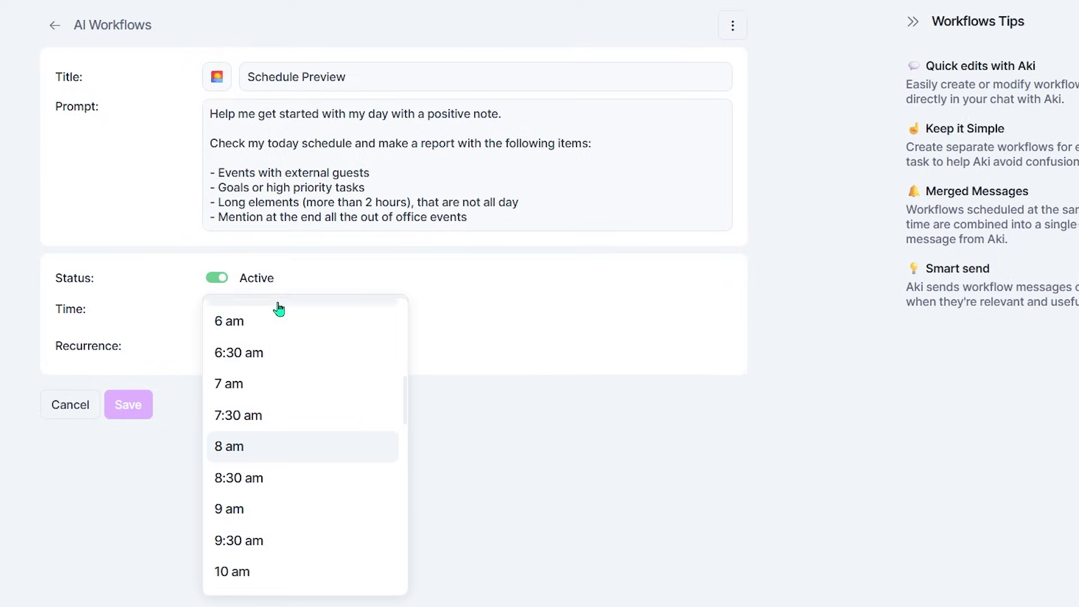
{"action": "left_click", "coordinate": [272, 350]}
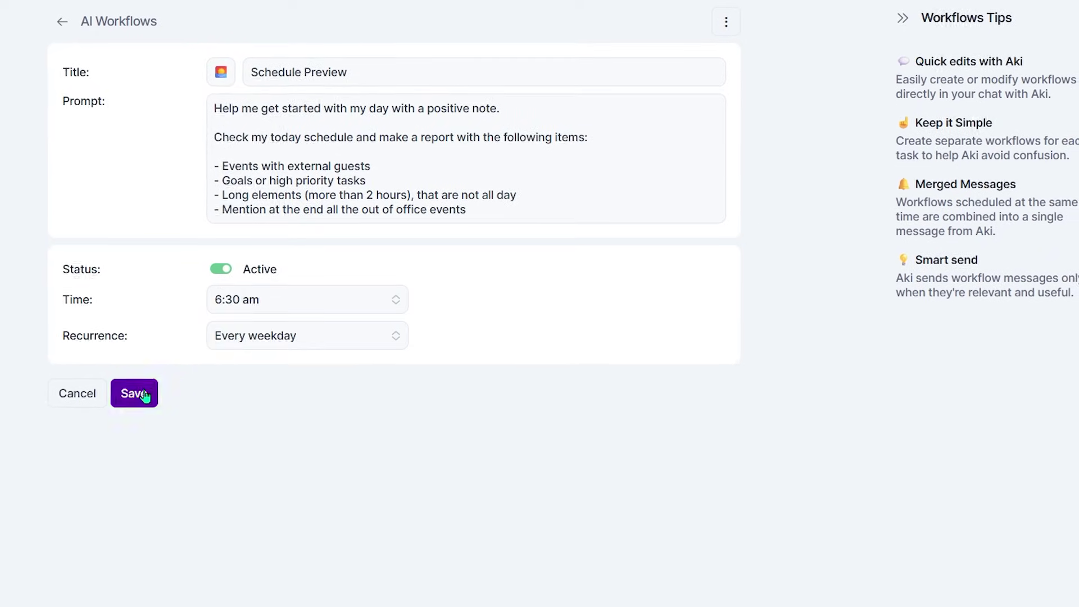
{"action": "left_click", "coordinate": [145, 396]}
{"action": "scroll", "coordinate": [519, 239], "scroll_direction": "down", "scroll_amount": 5}
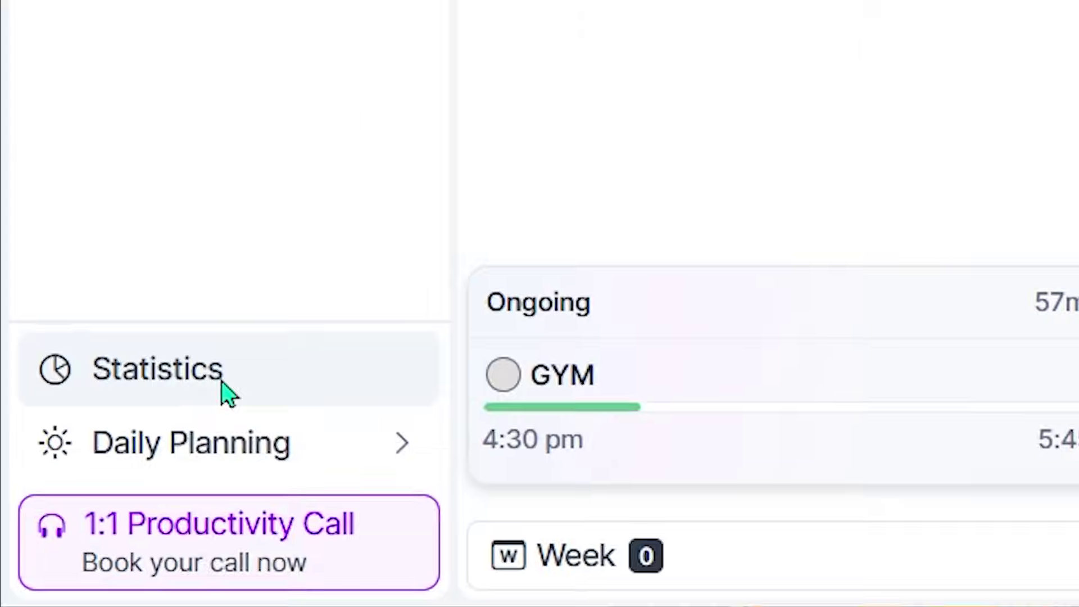
- View the schedule statistics for yesterday, then return the period to today
{"action": "left_click", "coordinate": [222, 381]}
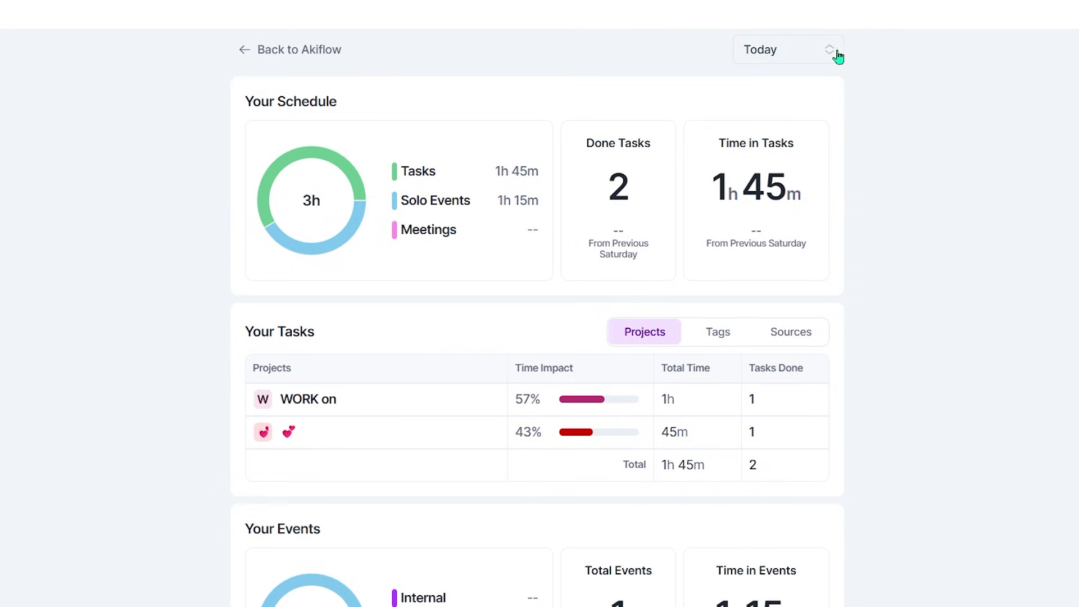
{"action": "left_click", "coordinate": [714, 120]}
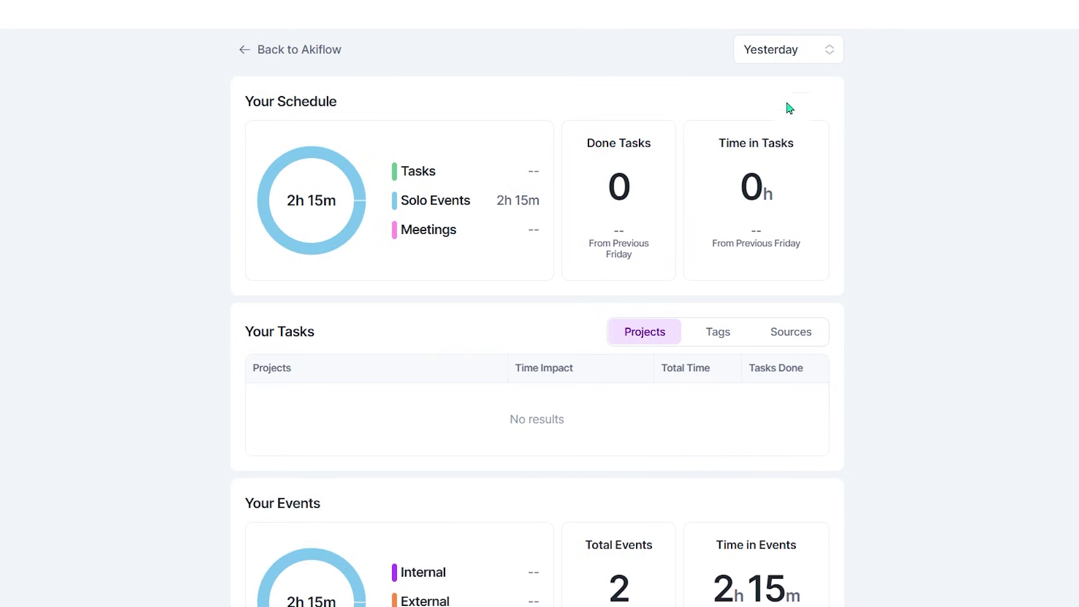
{"action": "left_click", "coordinate": [663, 90]}
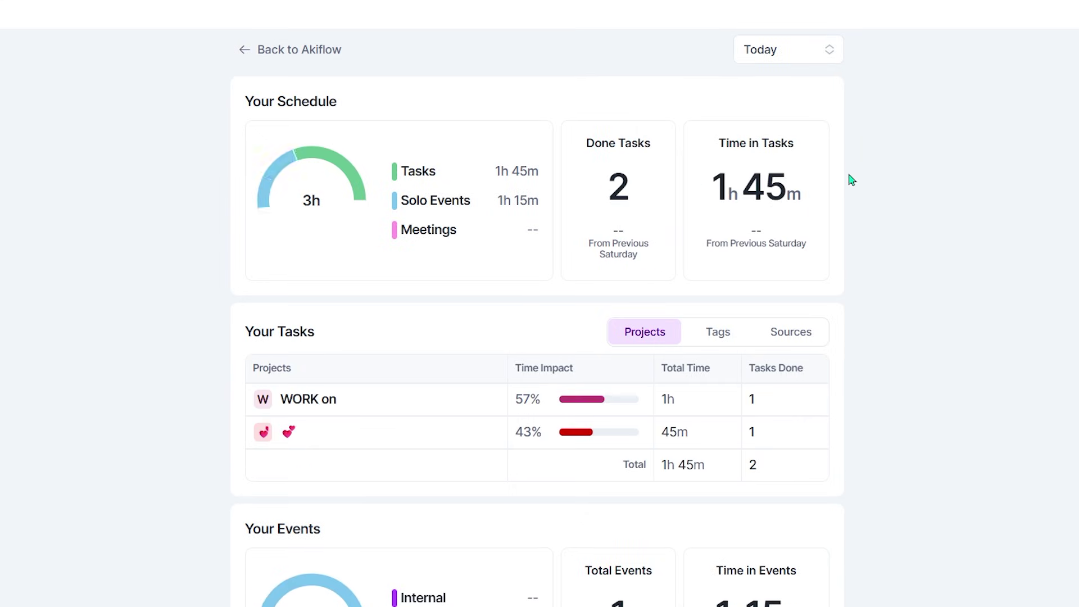
- Review today's task statistics by tags, sources and projects, and inspect the calendar breakdown of the events chart
{"action": "scroll", "coordinate": [837, 220], "scroll_direction": "down", "scroll_amount": 2}
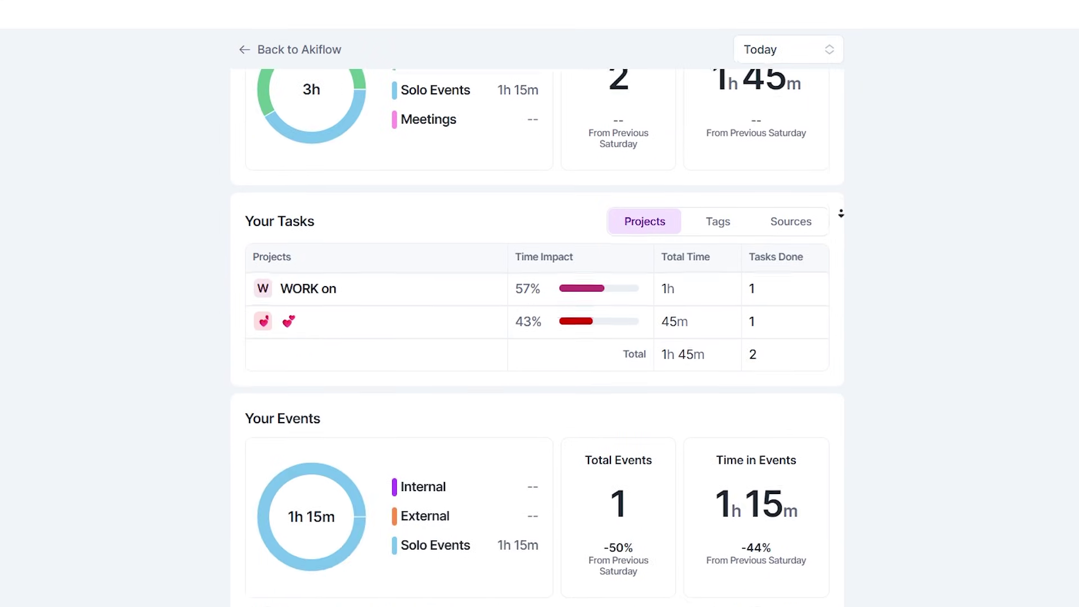
{"action": "left_click", "coordinate": [712, 221]}
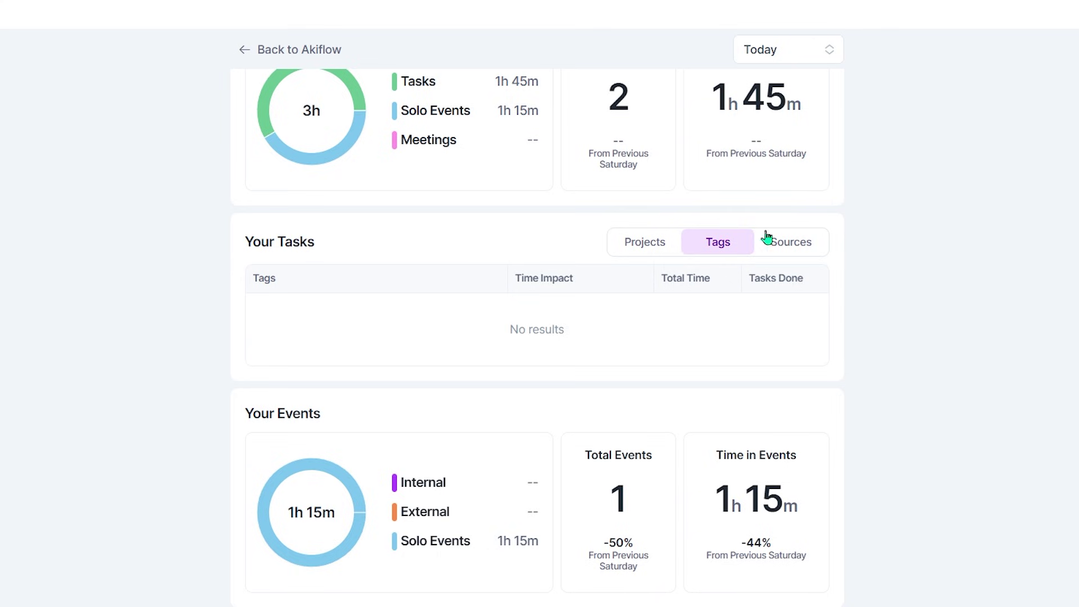
{"action": "left_click", "coordinate": [796, 256]}
{"action": "left_click", "coordinate": [646, 251]}
{"action": "mouse_move", "coordinate": [315, 518]}
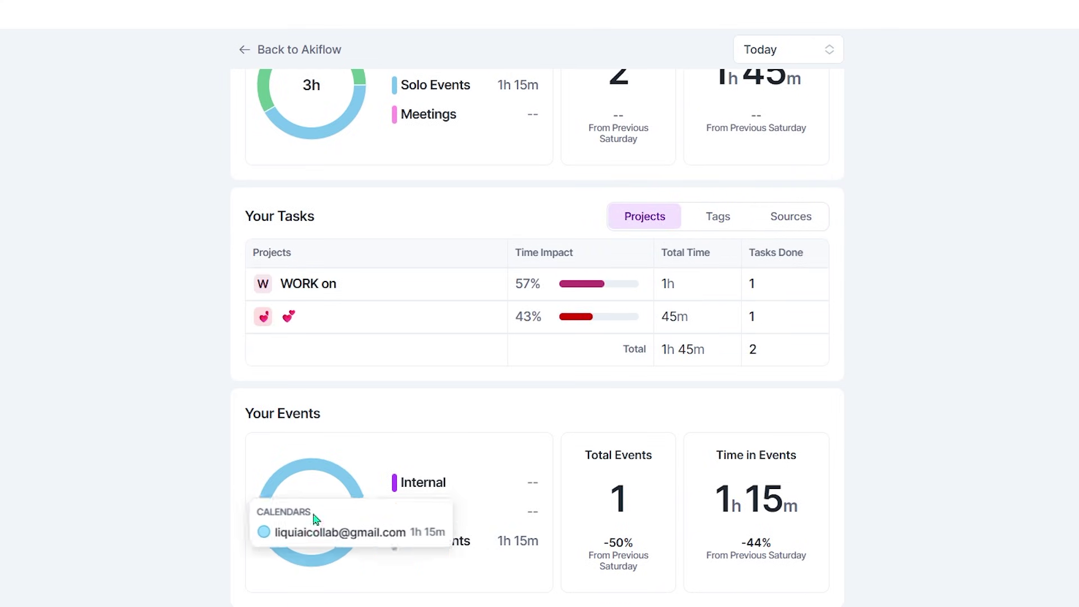
{"action": "scroll", "coordinate": [340, 98], "scroll_direction": "up", "scroll_amount": 2}
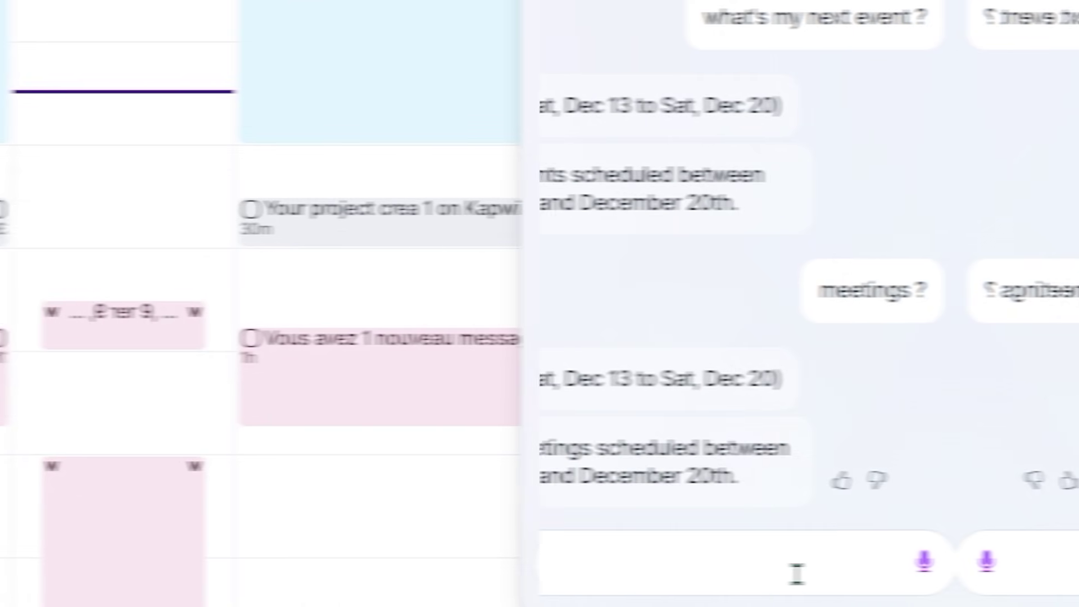
- Ask Aki "tasks ?" and read through the planned tasks in its answer
{"action": "type", "text": "tasks ?"}
{"action": "key", "text": "Return"}
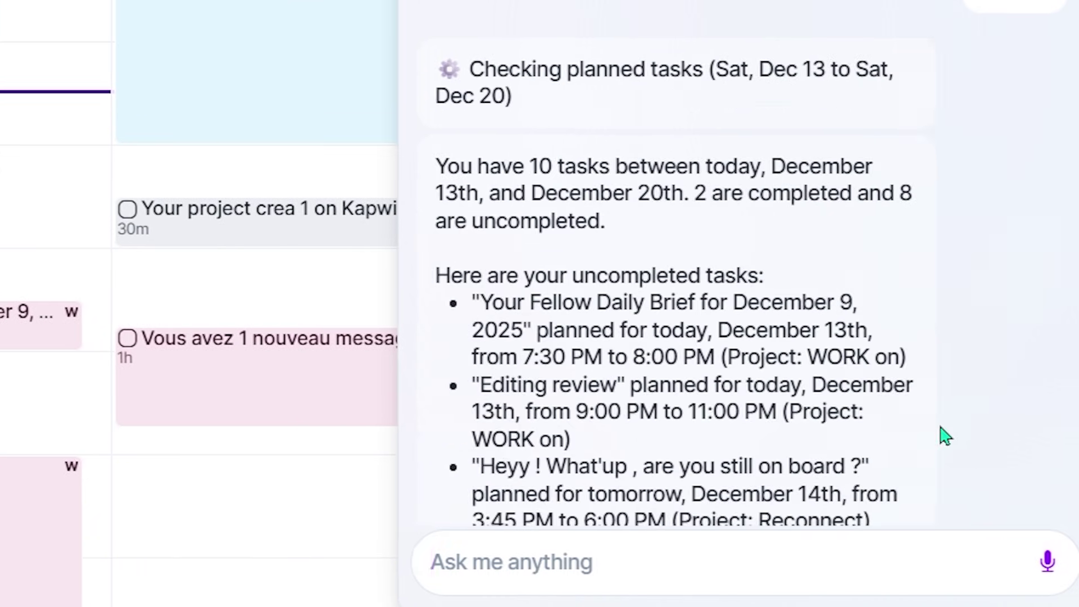
{"action": "scroll", "coordinate": [1027, 442], "scroll_direction": "down", "scroll_amount": 3}
{"action": "scroll", "coordinate": [1027, 442], "scroll_direction": "down", "scroll_amount": 5}
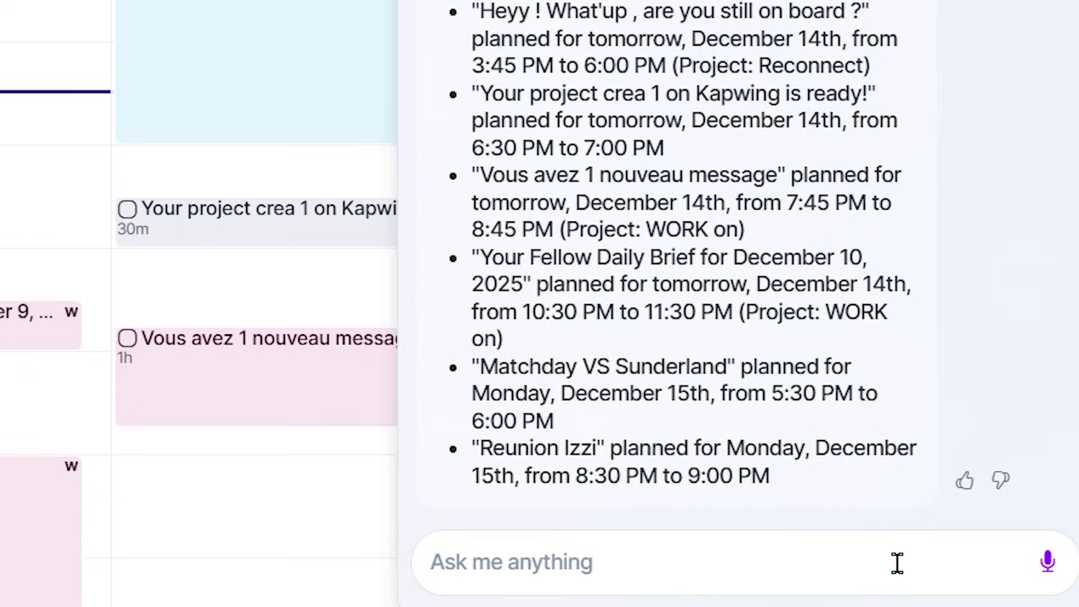
- Ask Aki for the next 2 tasks planned for tomorrow
{"action": "type", "text": "what's my next 2 tasks to"}
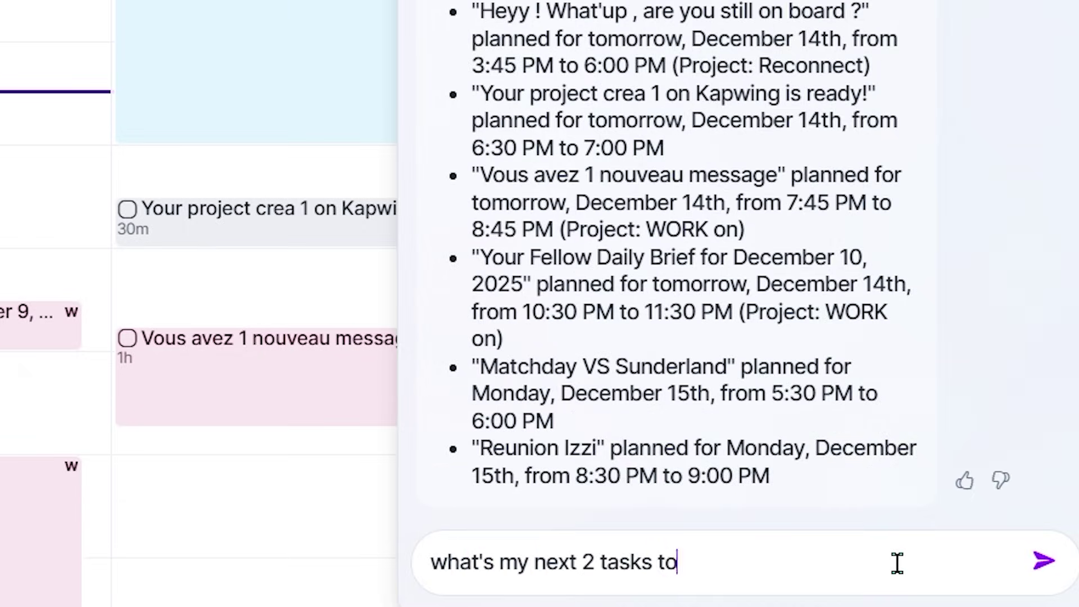
{"action": "type", "text": "morrow ?"}
{"action": "key", "text": "Return"}
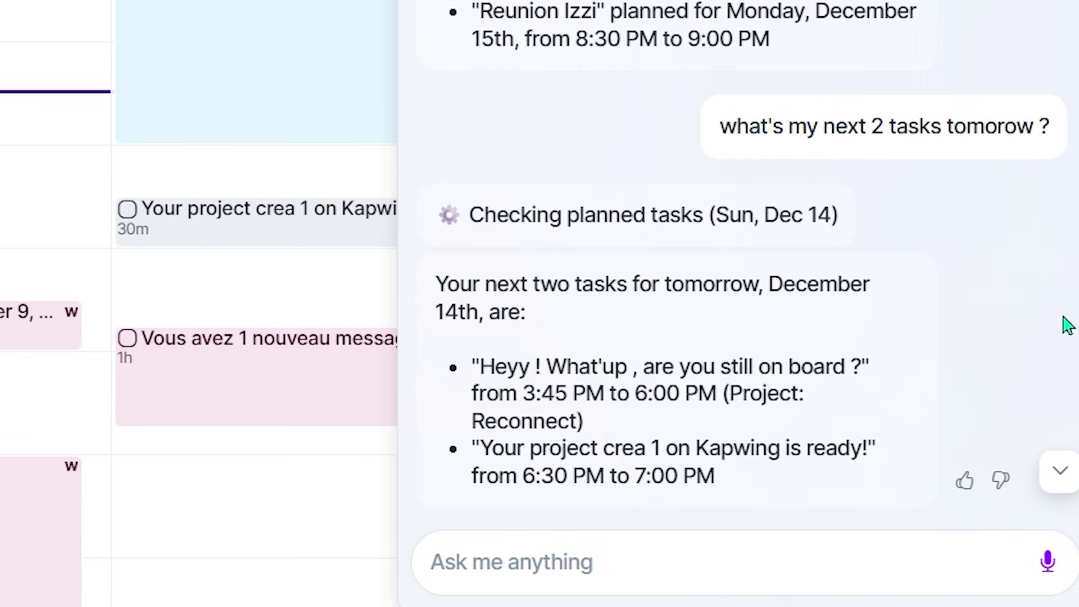
- Have Aki mark the first of tomorrow's two tasks as completed and reschedule the second to 23 December at 4 pm
{"action": "type", "text": "I did complete the fi"}
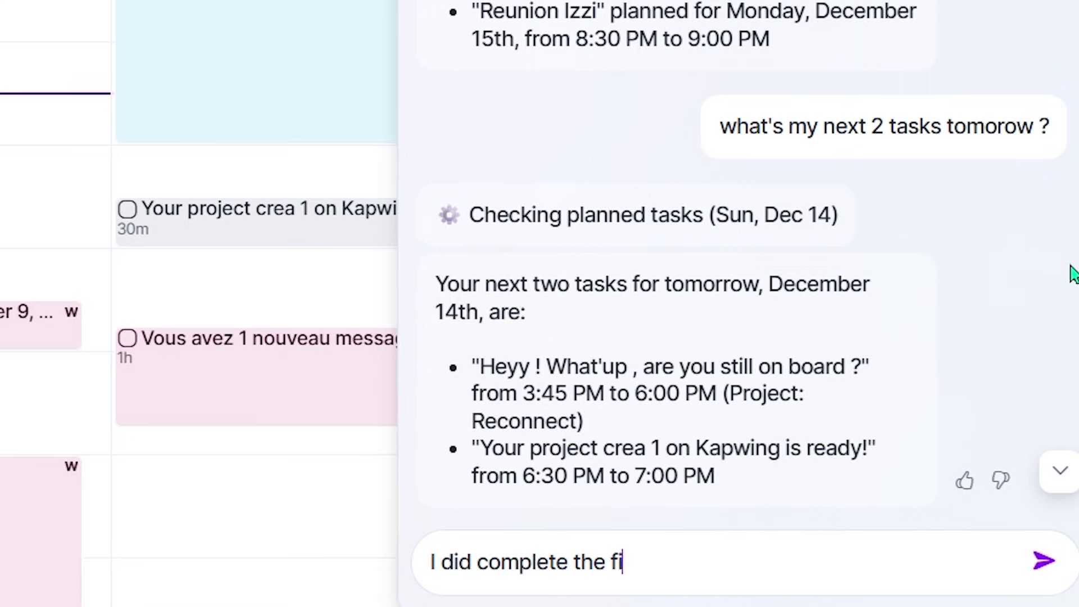
{"action": "type", "text": "rst task"}
{"action": "key", "text": "Return"}
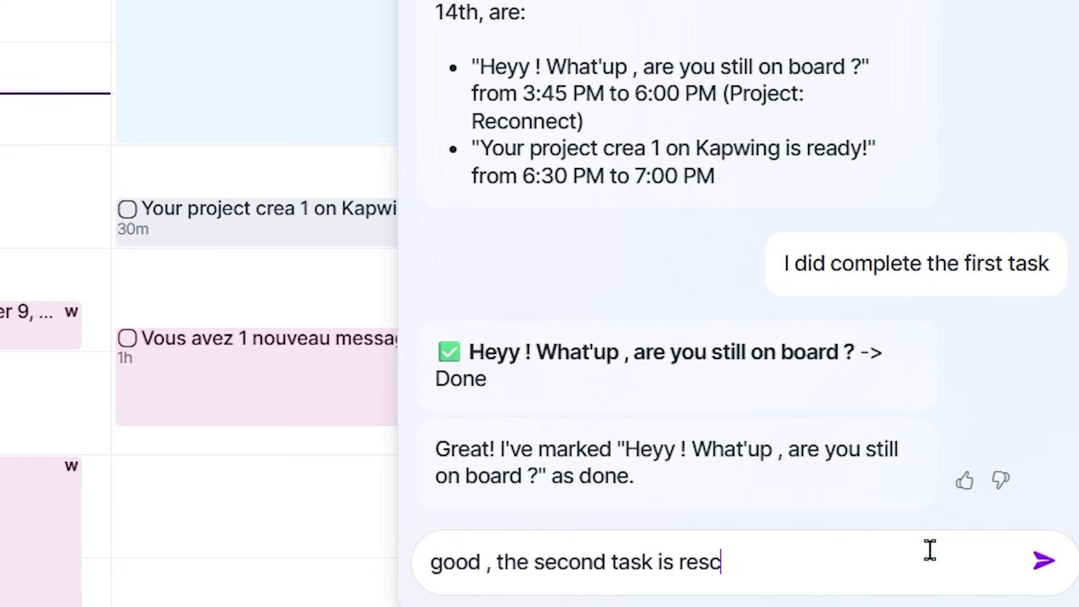
{"action": "key", "text": "Return"}
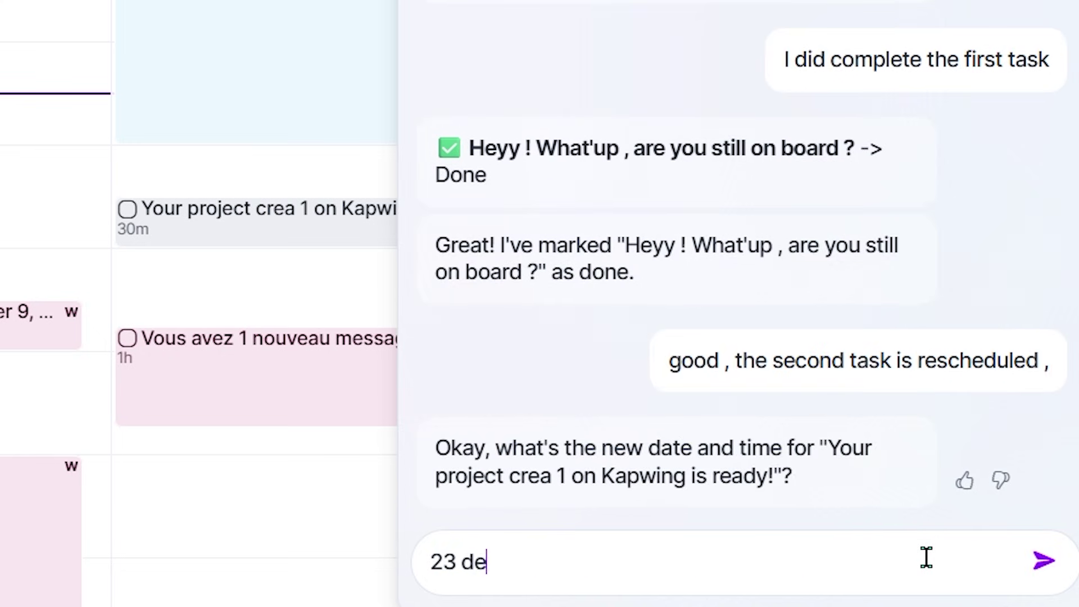
{"action": "key", "text": "Return"}
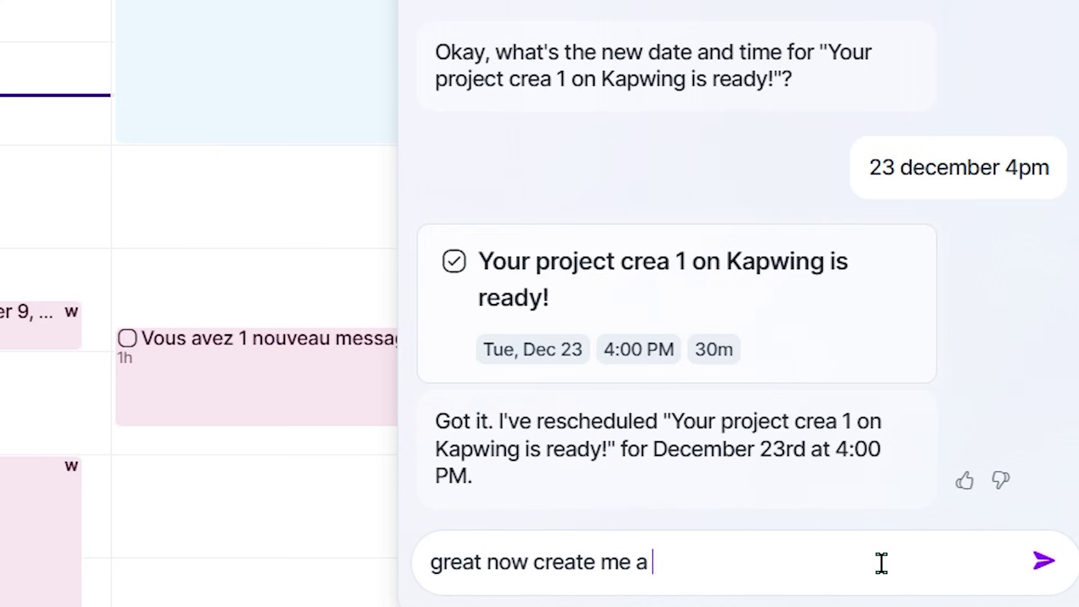
- Write Aki a request to create a new task tomorrow morning at 7 am
{"action": "type", "text": "great now create me a new task tomorow morning on 7 am,"}
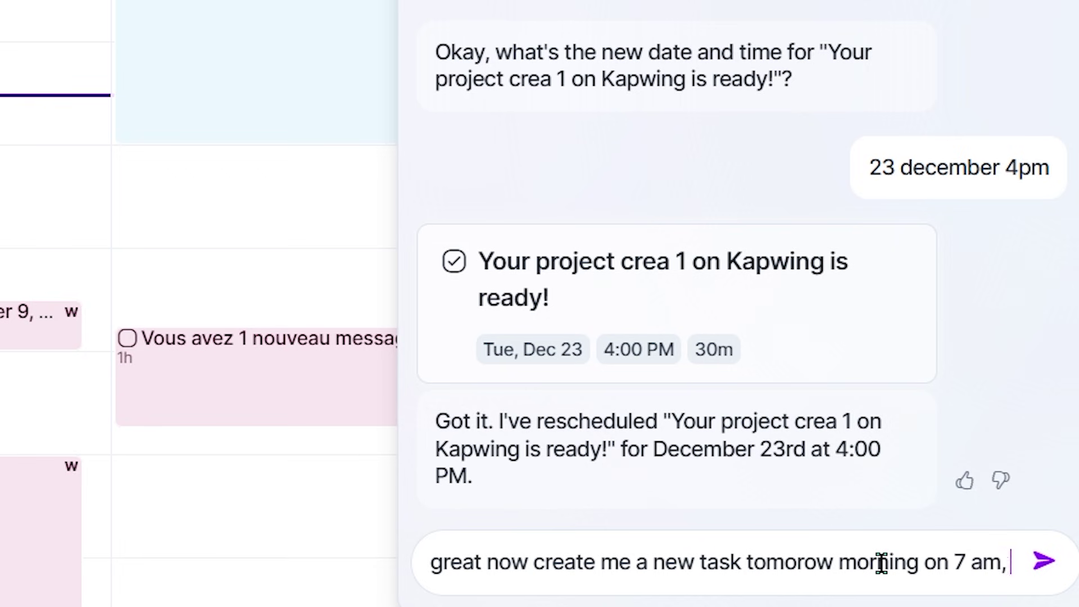
{"action": "type", "text": " i need t"}
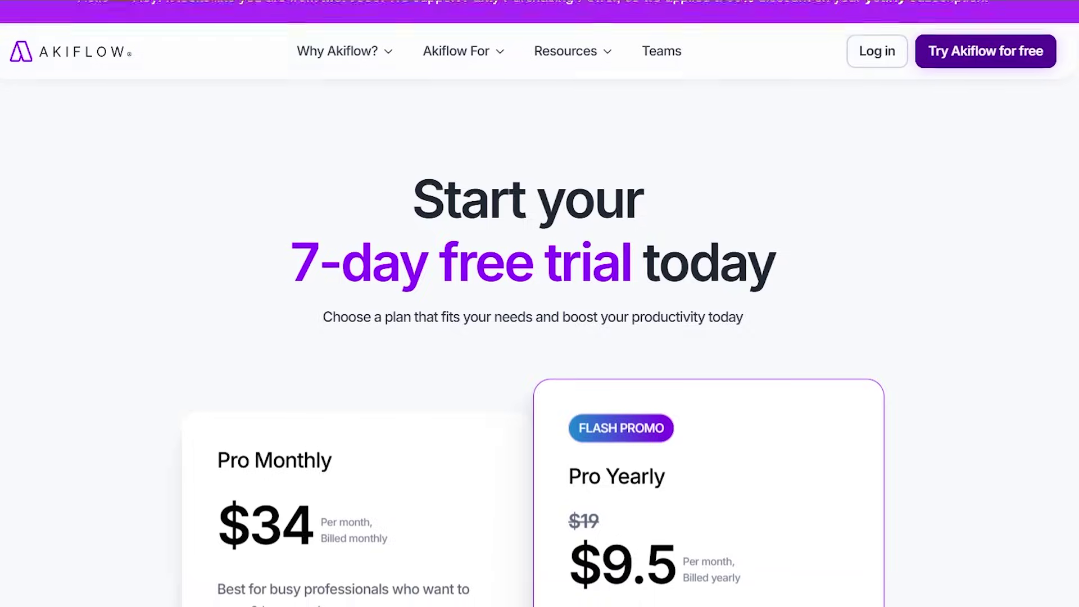
- Examine the Pro Monthly and Pro Yearly plans on the Akiflow website's pricing page
{"action": "scroll", "coordinate": [540, 303], "scroll_direction": "down", "scroll_amount": 2}
{"action": "scroll", "coordinate": [540, 304], "scroll_direction": "down", "scroll_amount": 2}
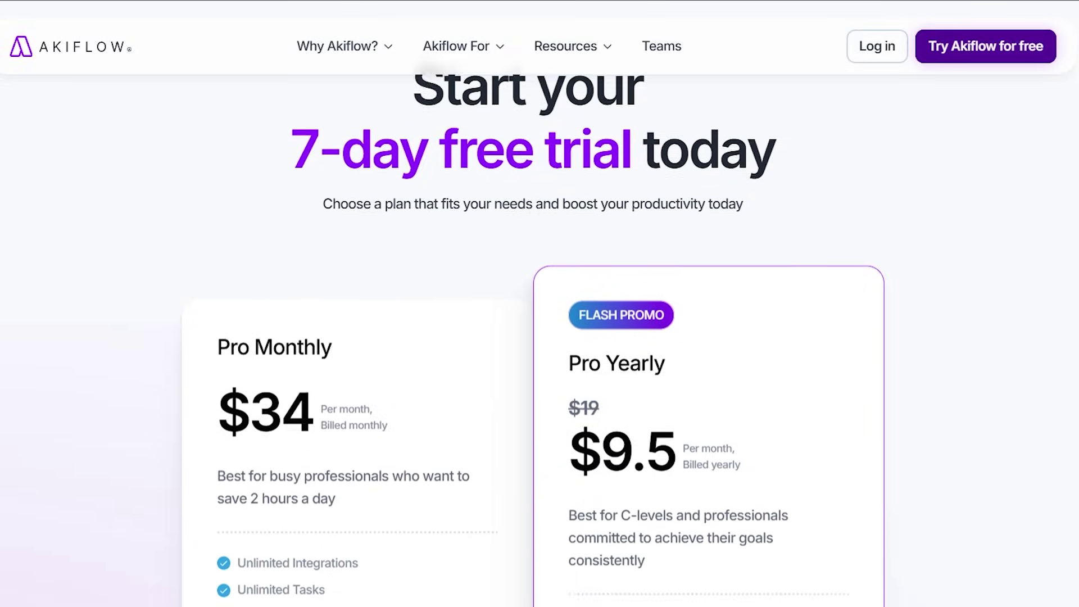
{"action": "scroll", "coordinate": [540, 304], "scroll_direction": "down", "scroll_amount": 2}
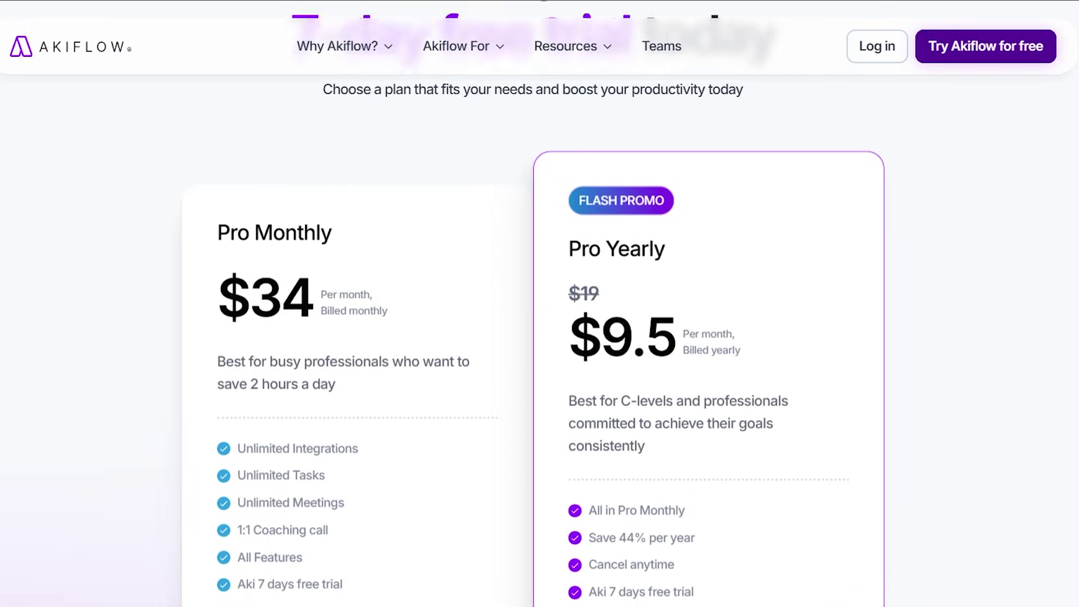
{"action": "scroll", "coordinate": [539, 304], "scroll_direction": "down", "scroll_amount": 1}
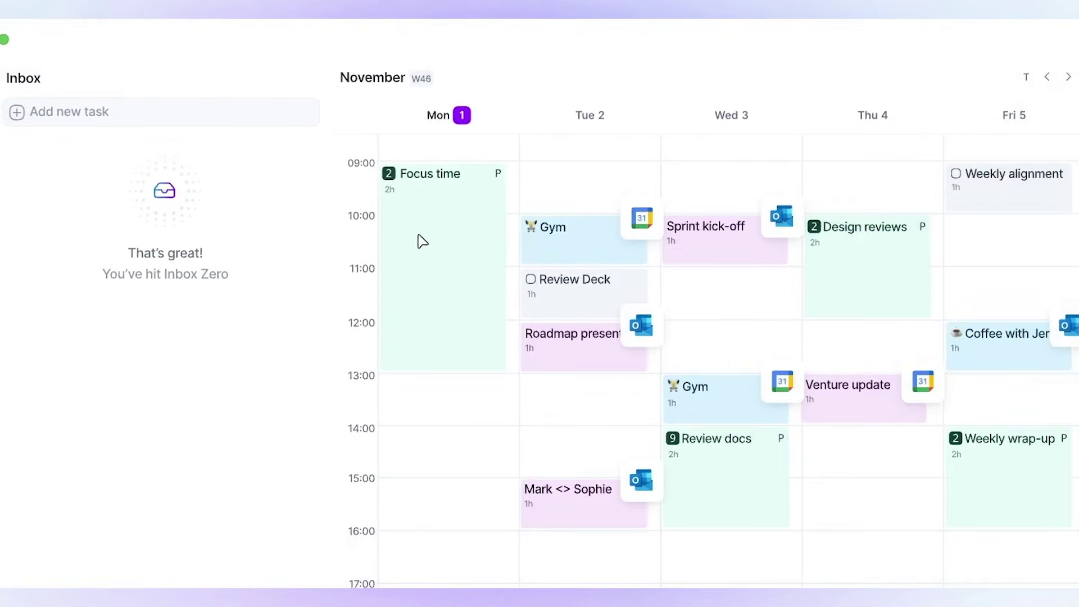
{"action": "left_click", "coordinate": [423, 242]}
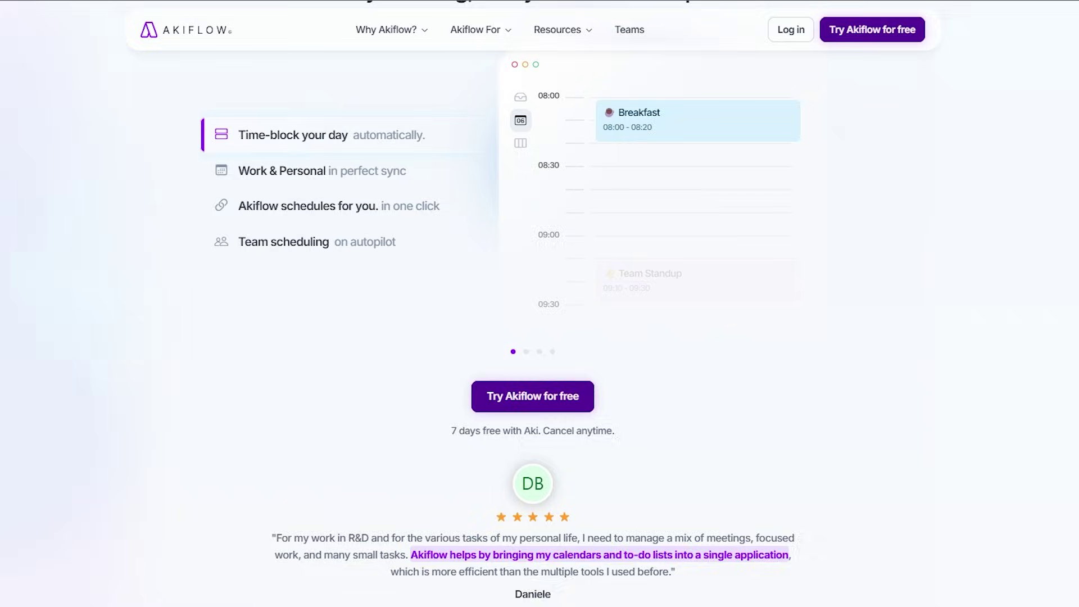
{"action": "scroll", "coordinate": [500, 304], "scroll_direction": "up", "scroll_amount": 3}
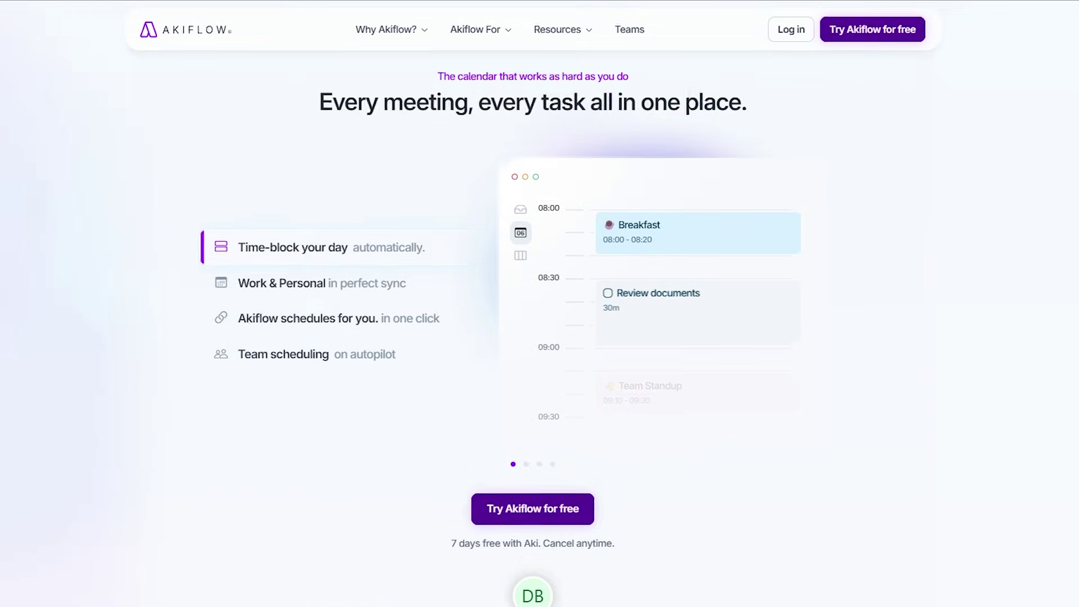
{"action": "scroll", "coordinate": [532, 304], "scroll_direction": "up", "scroll_amount": 4}
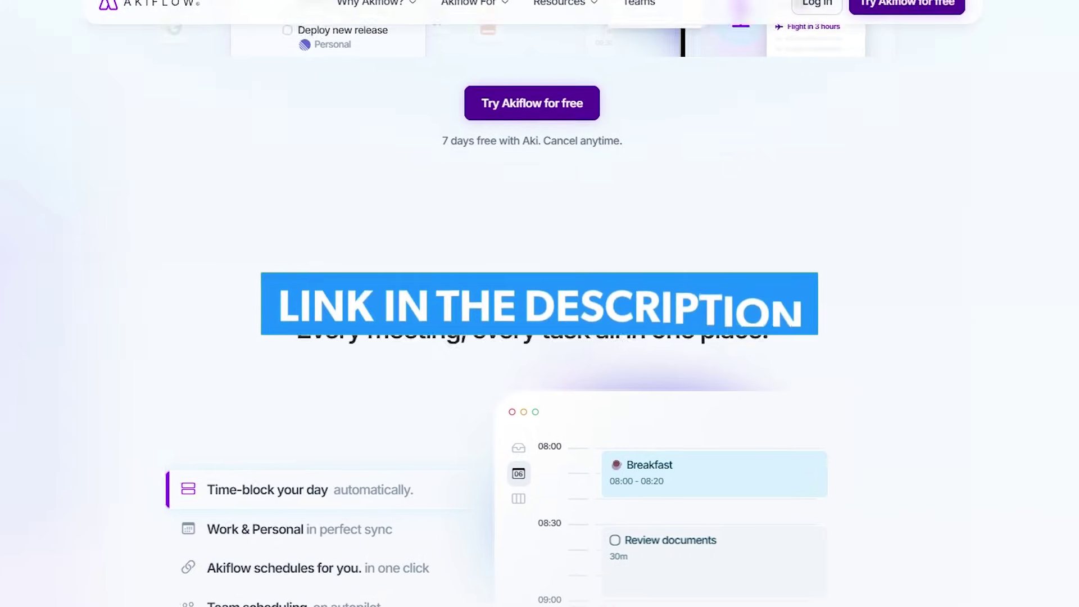
{"action": "scroll", "coordinate": [532, 303], "scroll_direction": "up", "scroll_amount": 4}
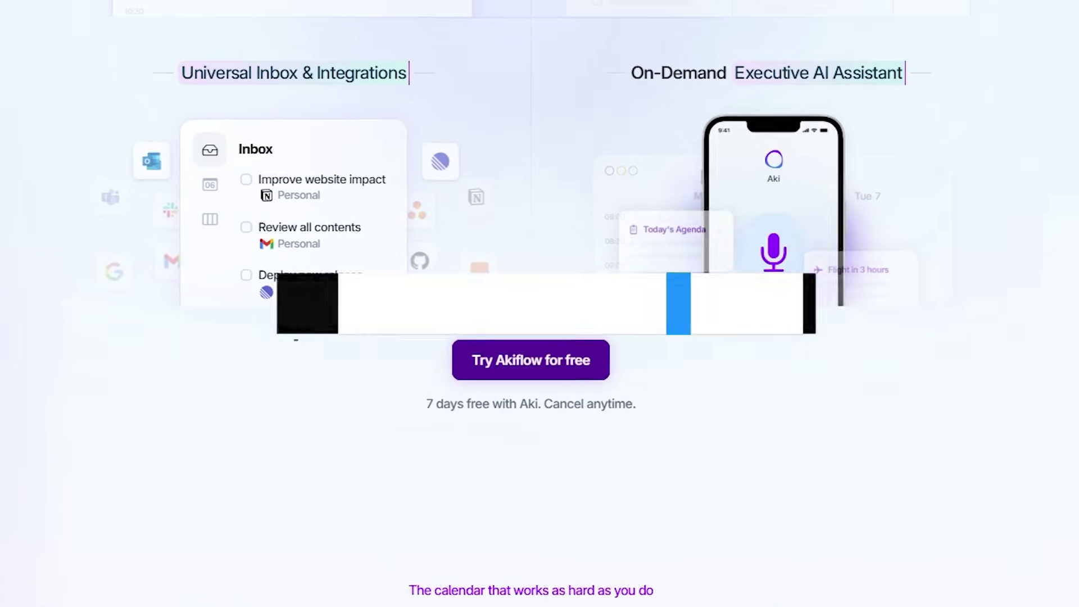
{"action": "scroll", "coordinate": [540, 303], "scroll_direction": "up", "scroll_amount": 5}
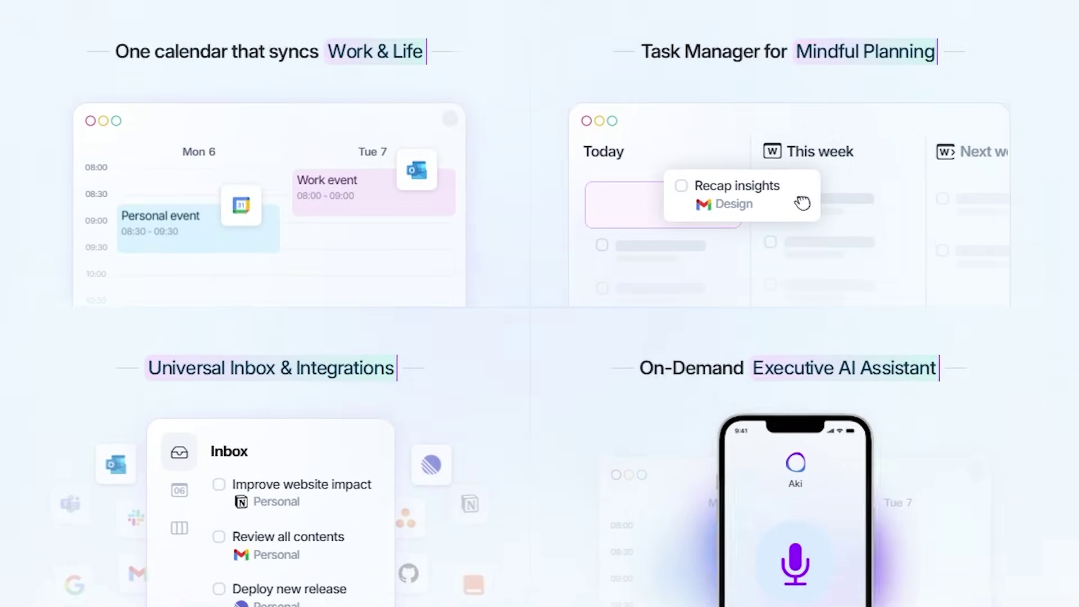
{"action": "scroll", "coordinate": [540, 304], "scroll_direction": "up", "scroll_amount": 5}
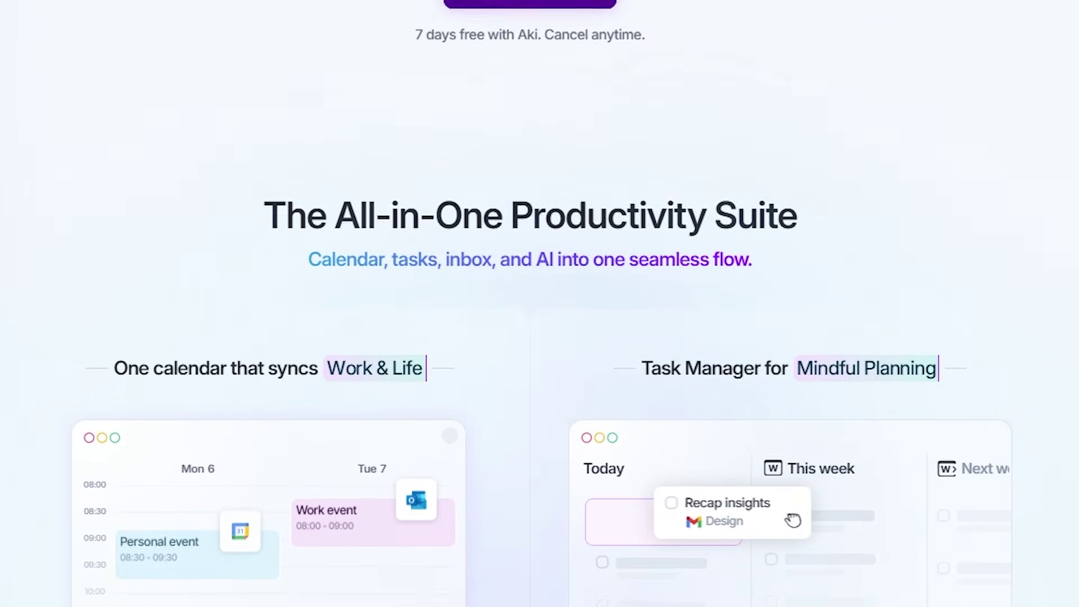